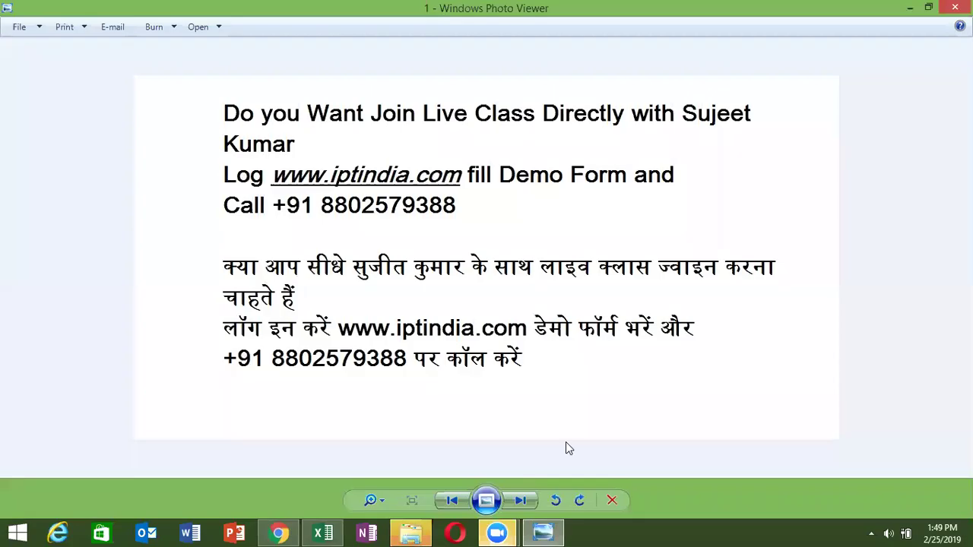
Advance to the next promo image in Windows Photo Viewer, then close the viewer
click(520, 502)
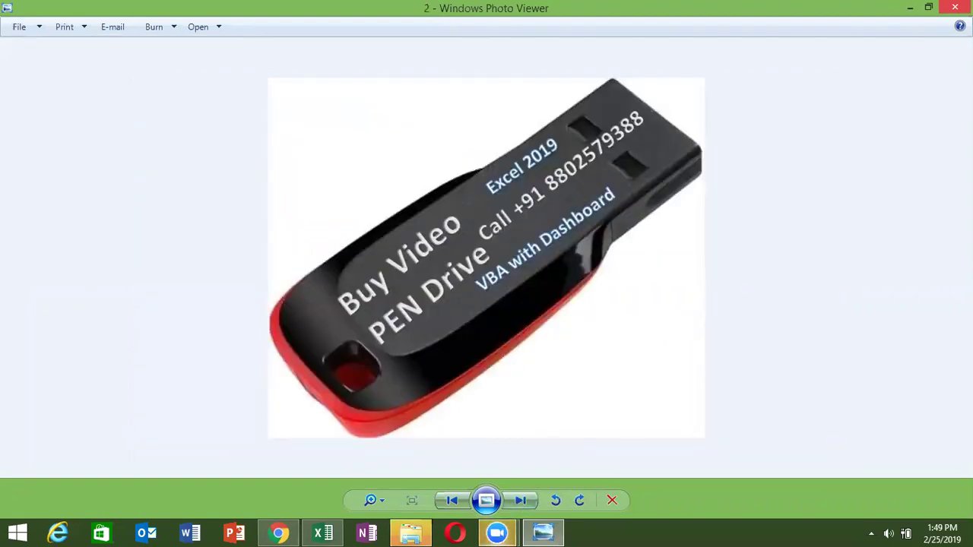
click(955, 7)
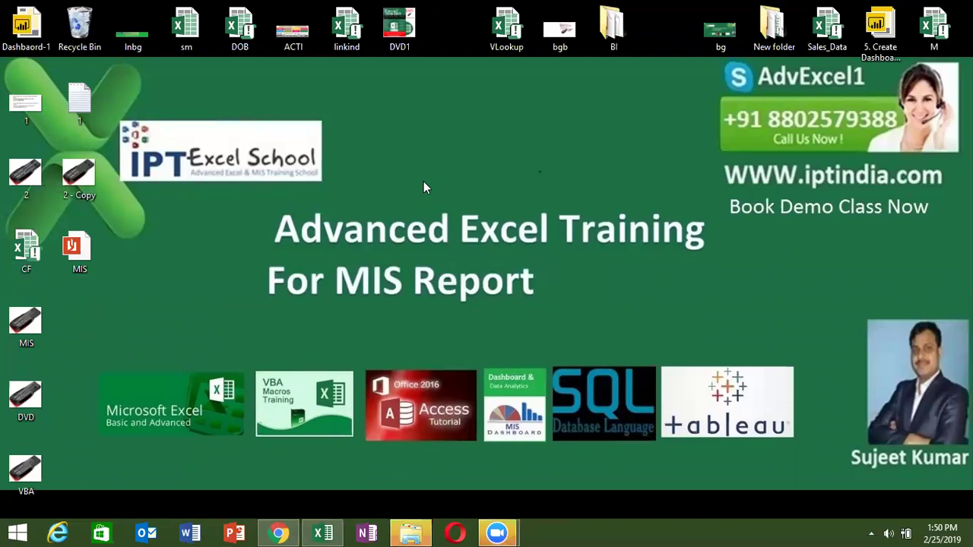
In YouTube, select the comment text from '1 - - 7405_ASTRA_784898123978.png' through the end of its question about 7405
click(280, 534)
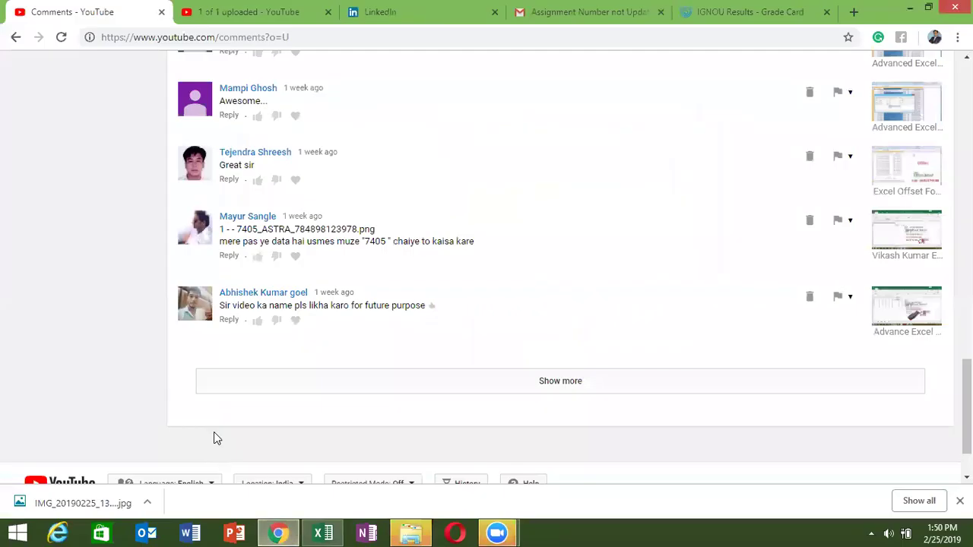
scroll(229, 350, up, 1)
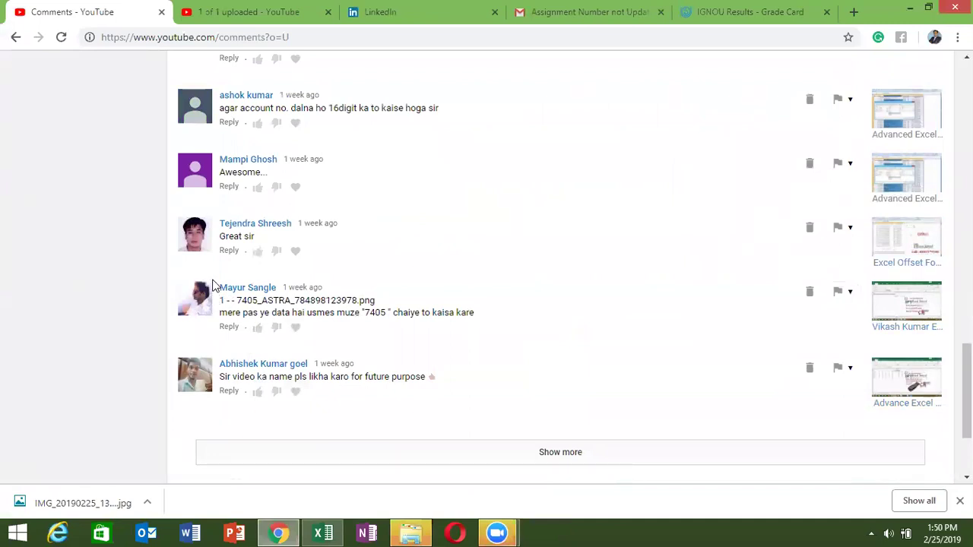
mouse_move(215, 277)
mouse_down()
mouse_move(227, 311)
mouse_move(211, 309)
mouse_move(222, 297)
mouse_up()
click(223, 297)
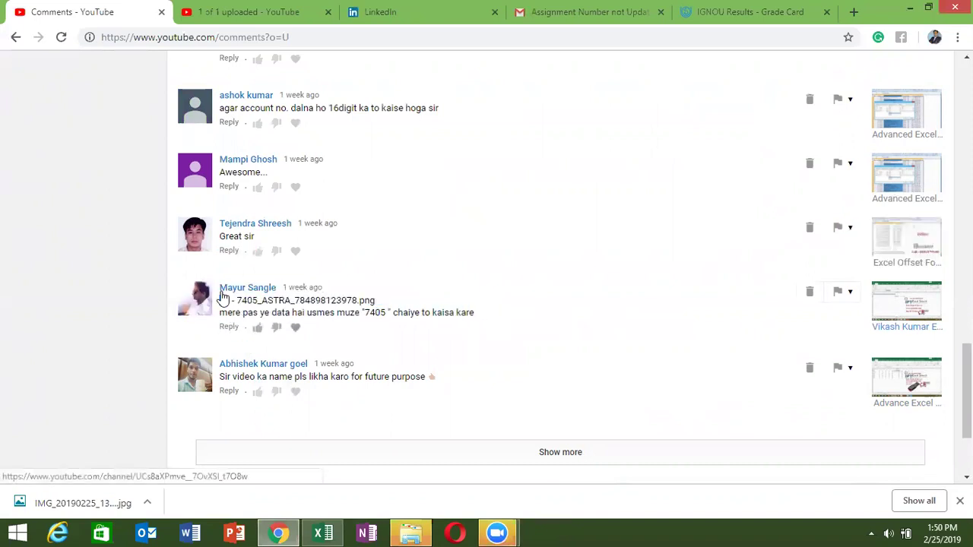
drag(223, 296, 222, 291)
click(240, 303)
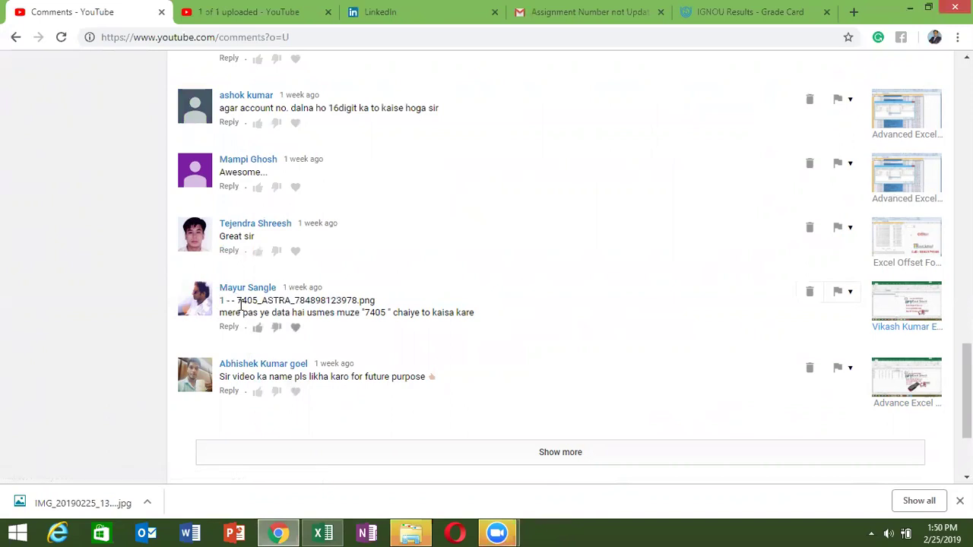
drag(220, 301, 377, 300)
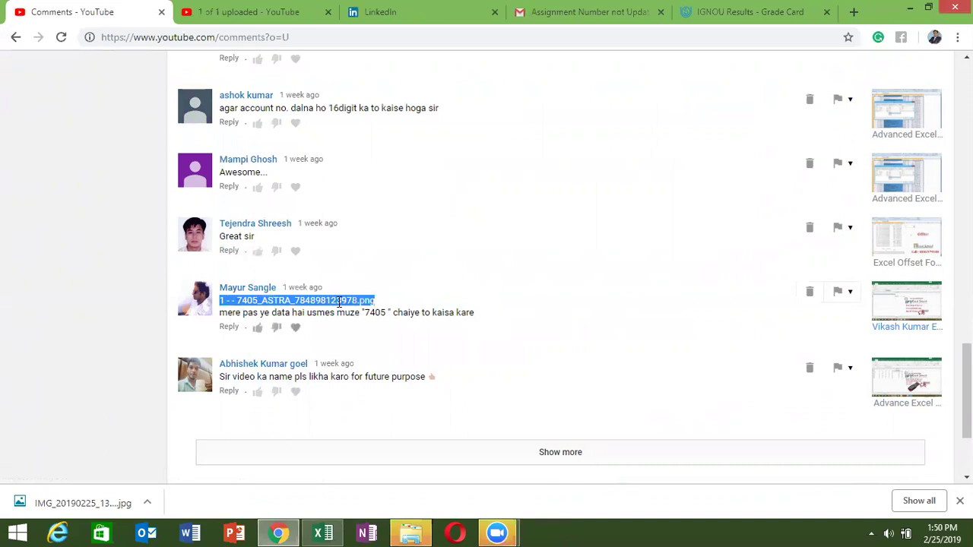
drag(475, 317, 220, 301)
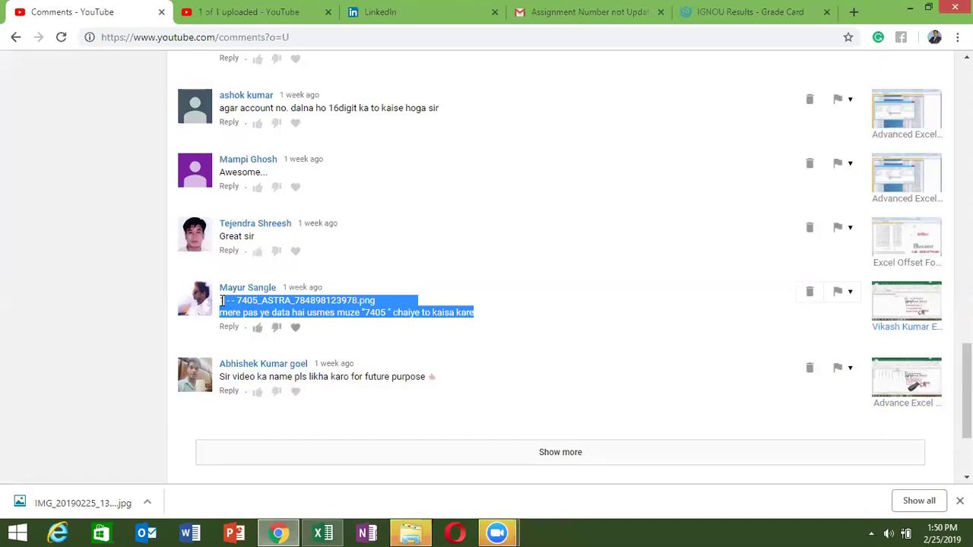
Add a new Sheet5 in Excel and paste the copied comment into A1
key(alt+Tab)
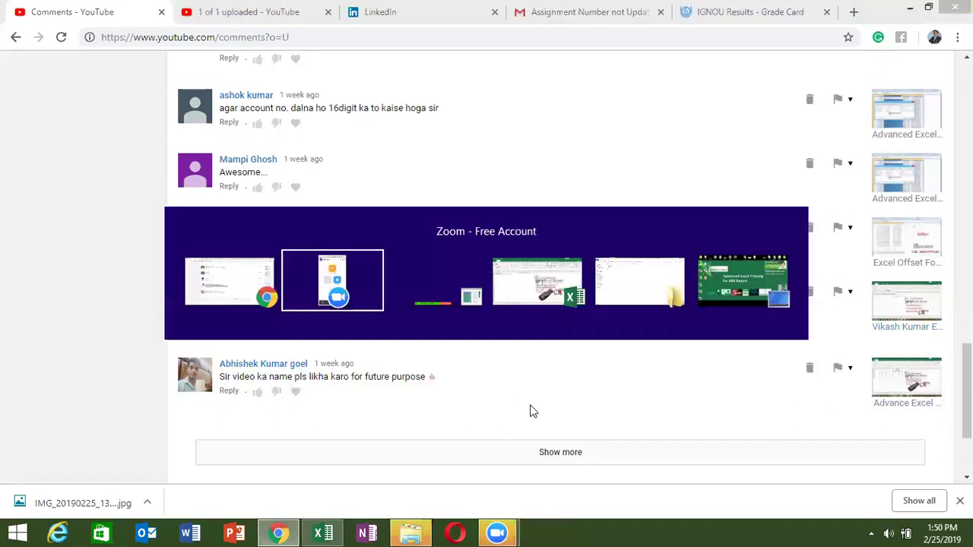
click(335, 533)
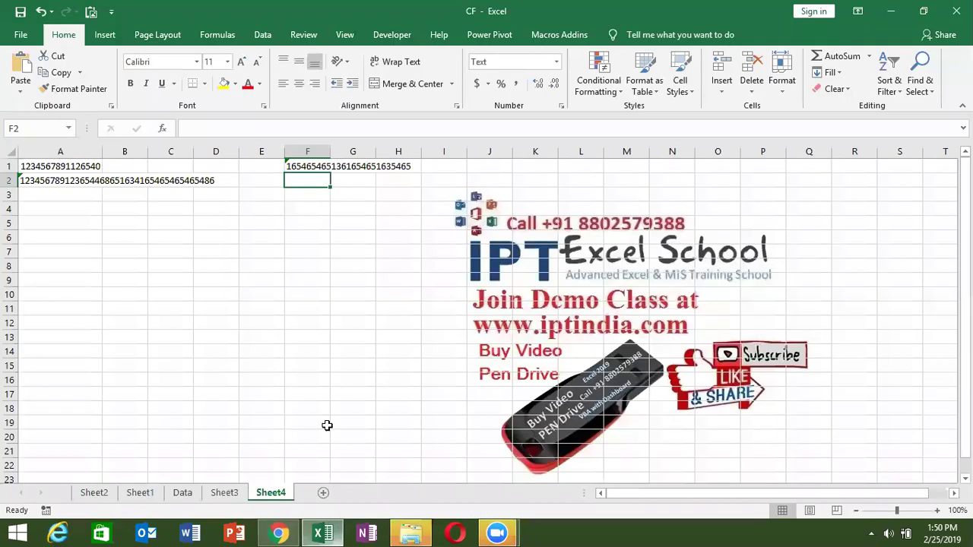
click(323, 492)
text(1 - - 7405_ASTRA_784898123978.png mere pas ye data hai usmes muze "7405 " chaiye to kaisa kare)
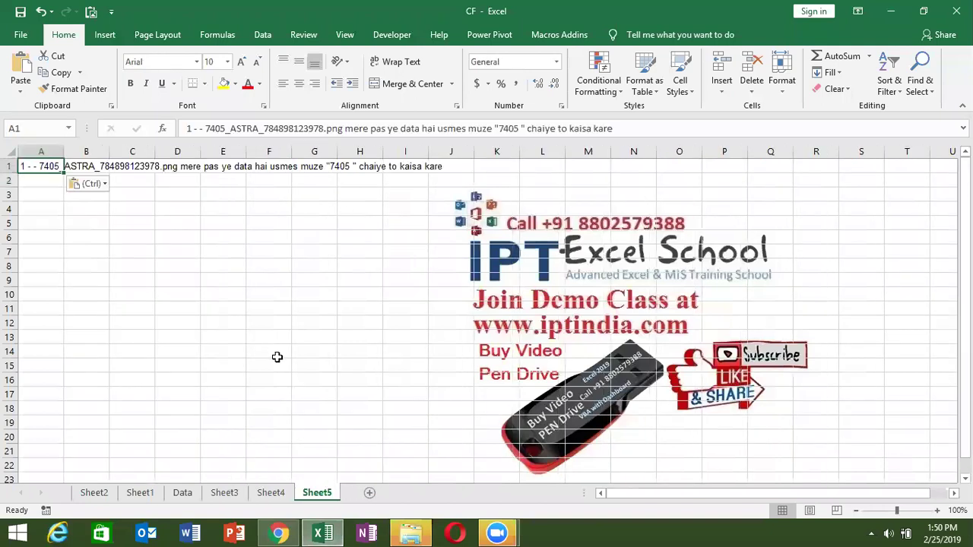
click(164, 280)
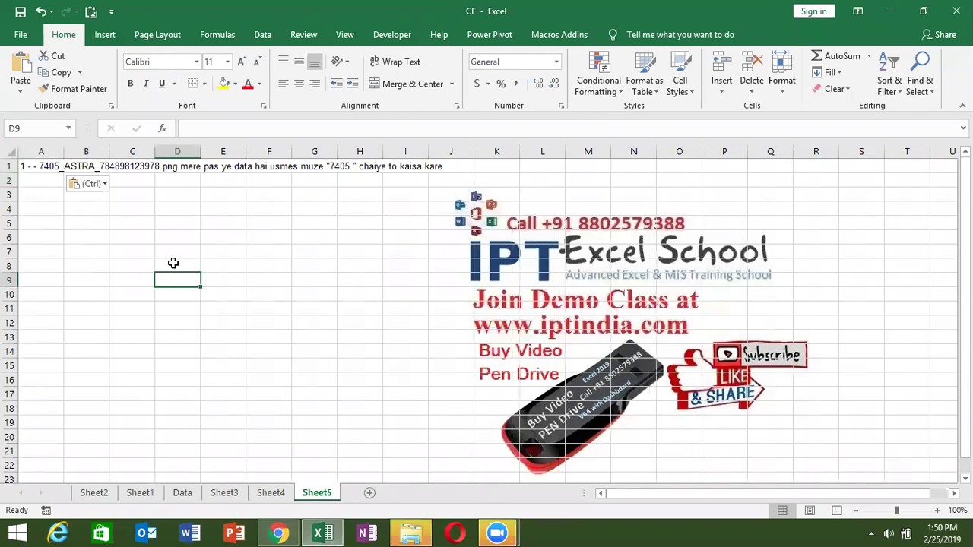
click(168, 223)
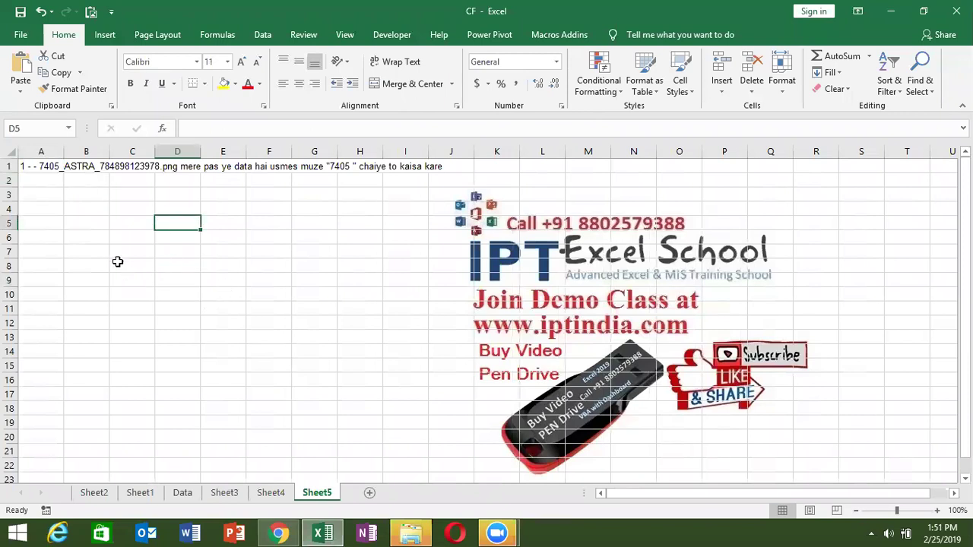
Copy just the filename '1 - - 7405_ASTRA_784898123978.png' from A1's text into A3
click(34, 168)
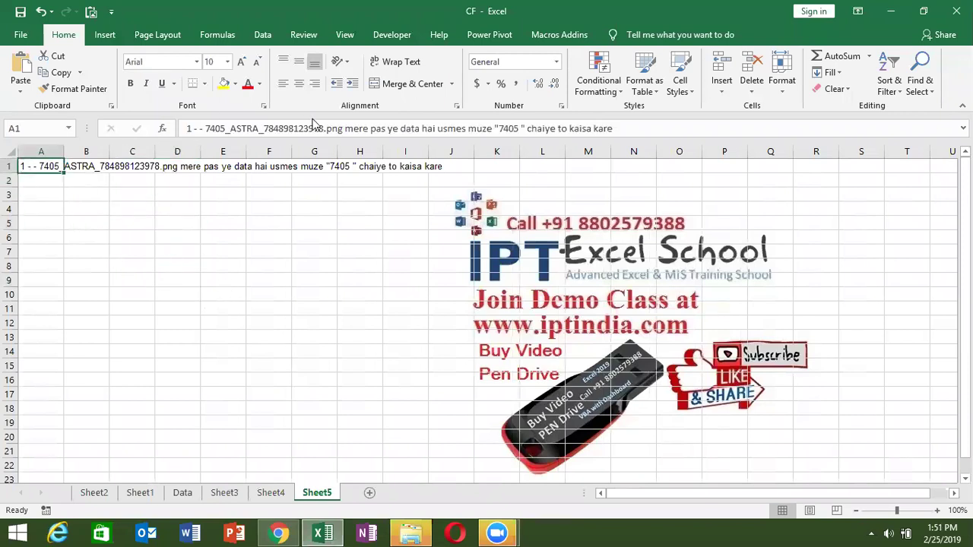
drag(343, 130, 178, 137)
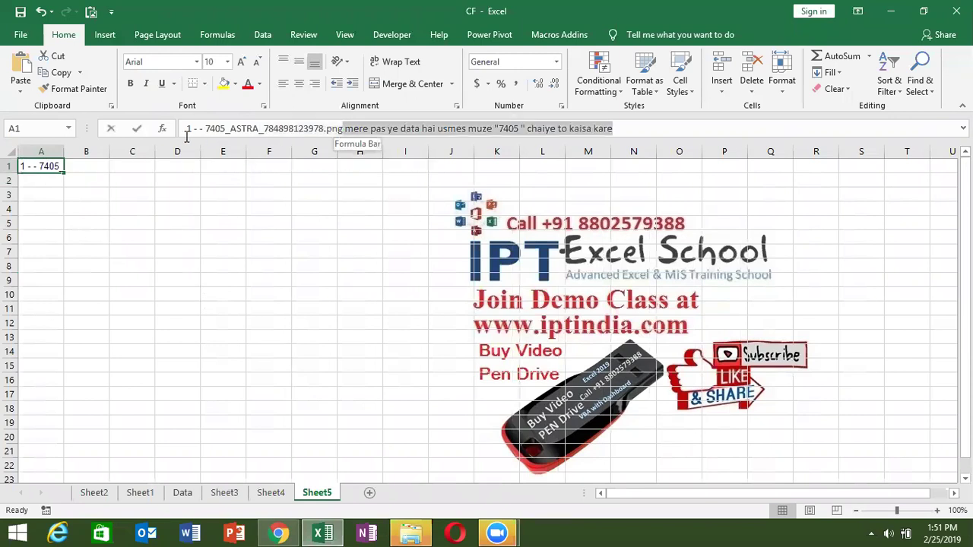
key(ctrl+c)
key(Escape)
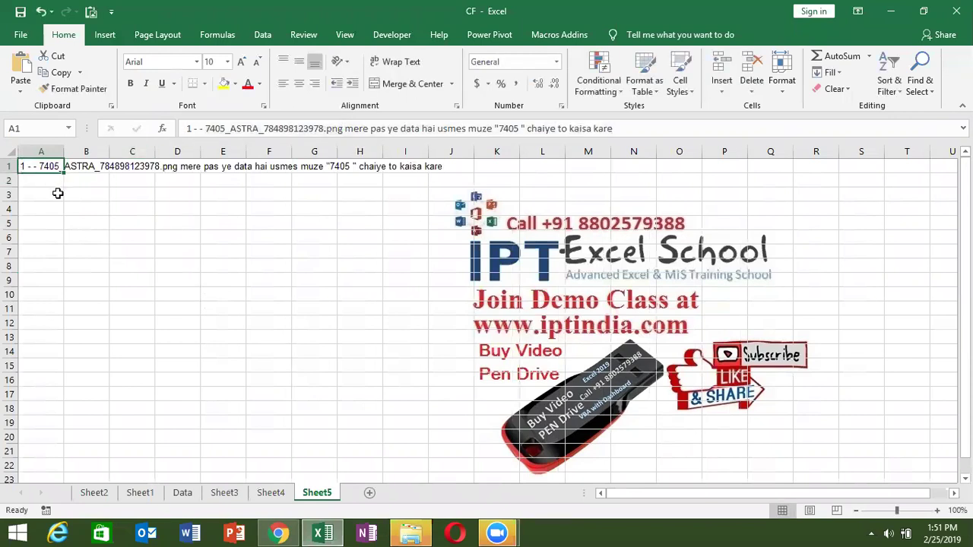
click(56, 191)
key(ctrl+v)
click(137, 250)
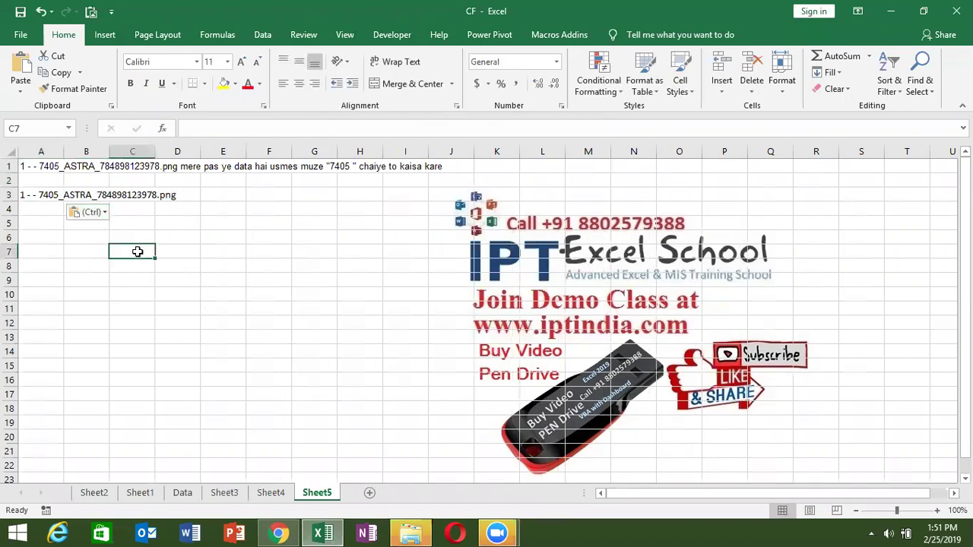
click(36, 195)
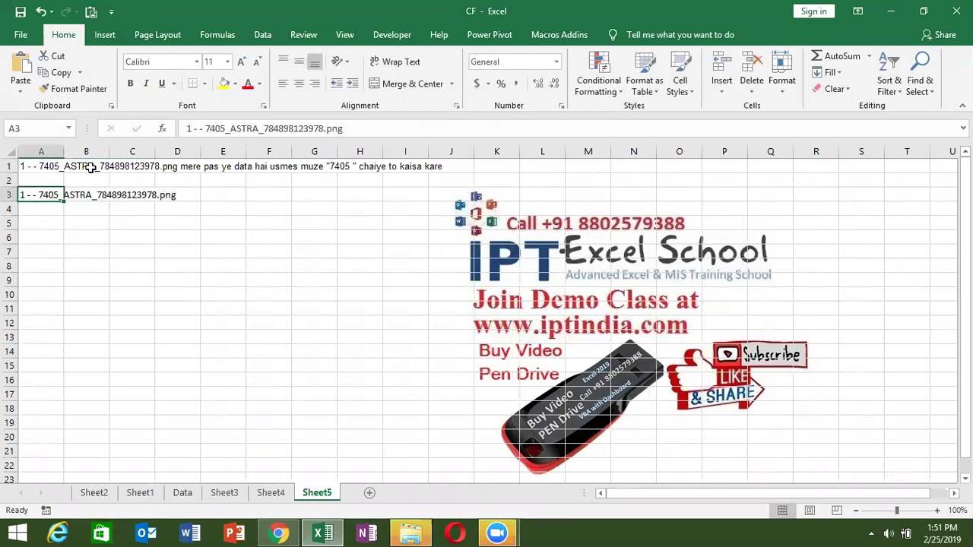
click(76, 222)
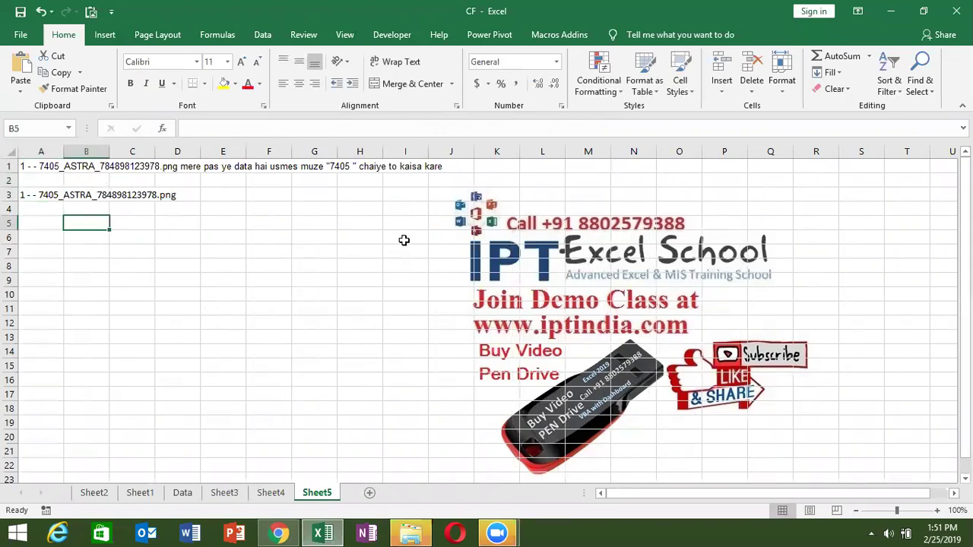
Enter a FIND formula in B5 that searches A3 starting at position 1
text(=)
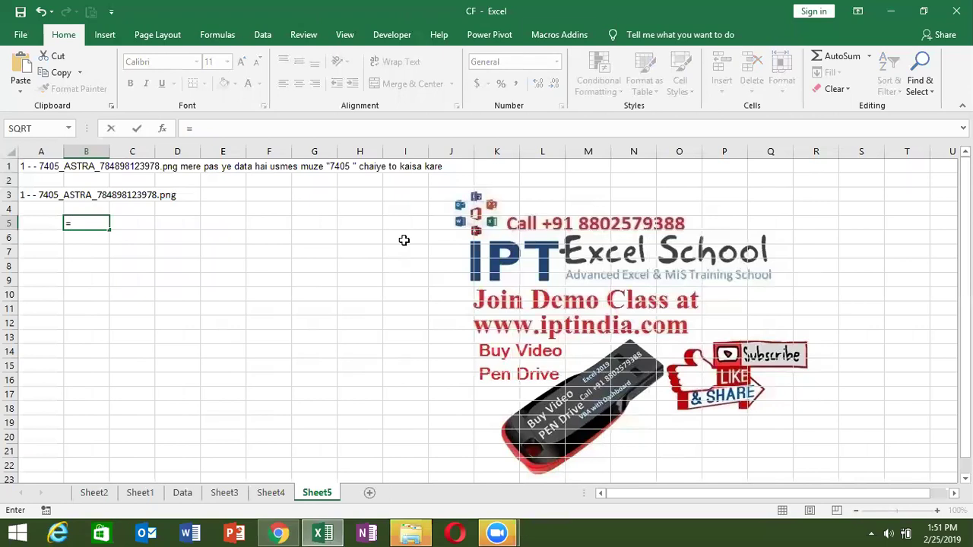
text(")
text(find()
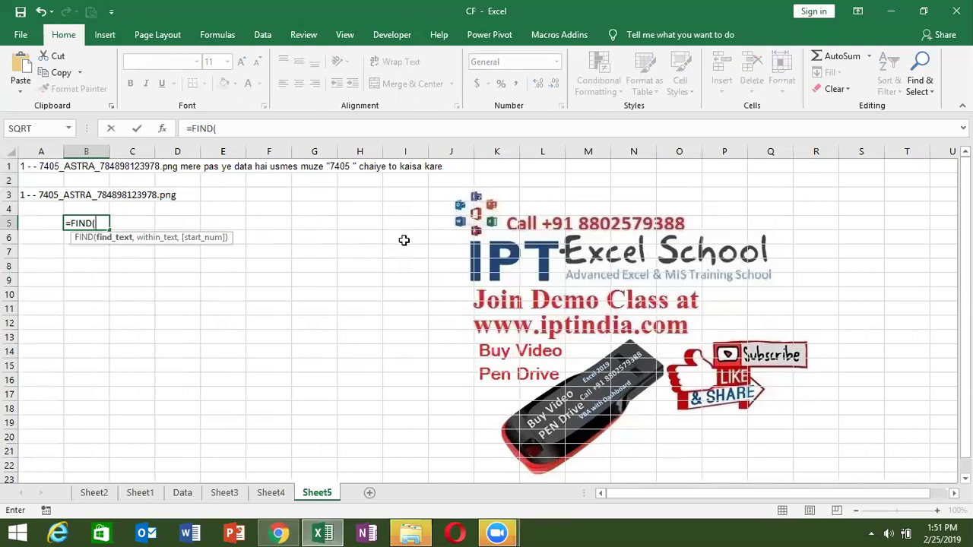
text(",)
click(38, 200)
key(F8)
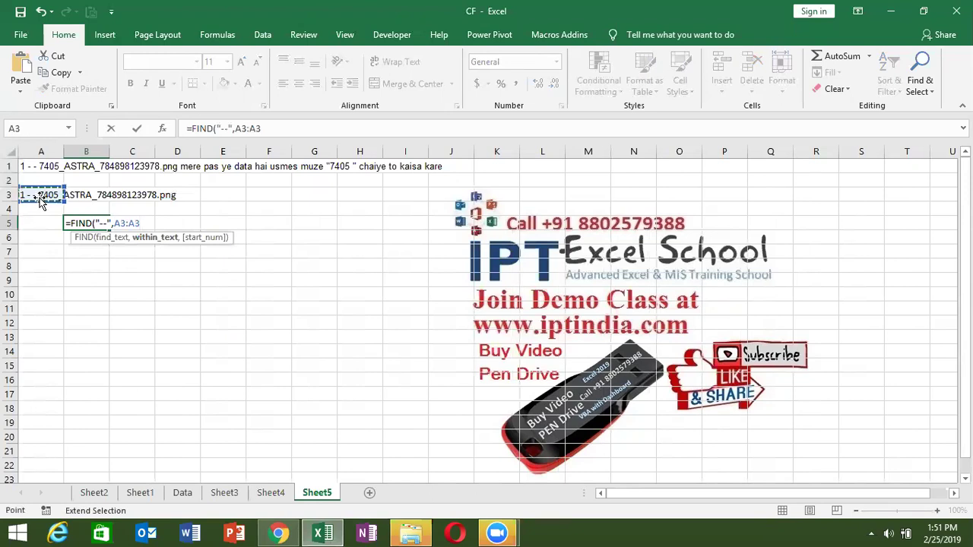
key(BackSpace)
key(BackSpace)
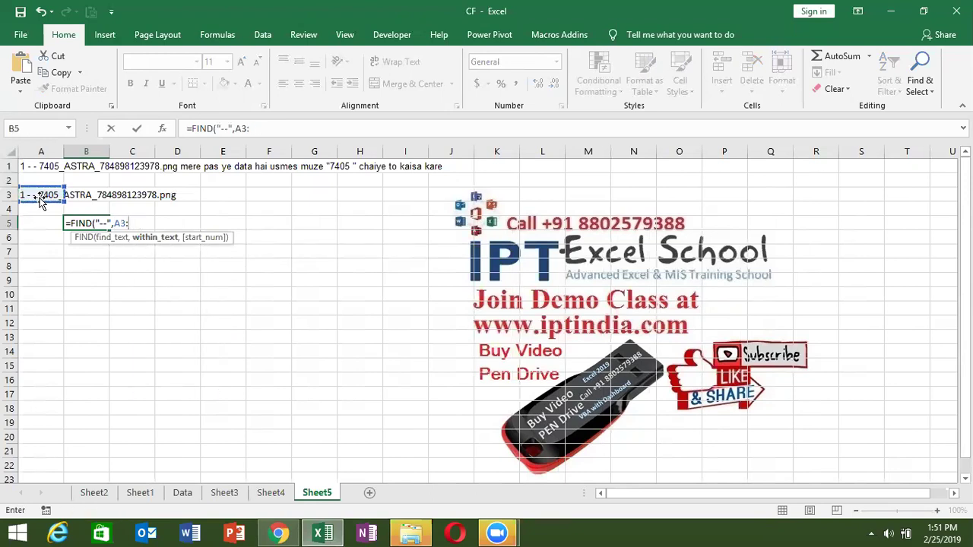
text(,1)
key(Return)
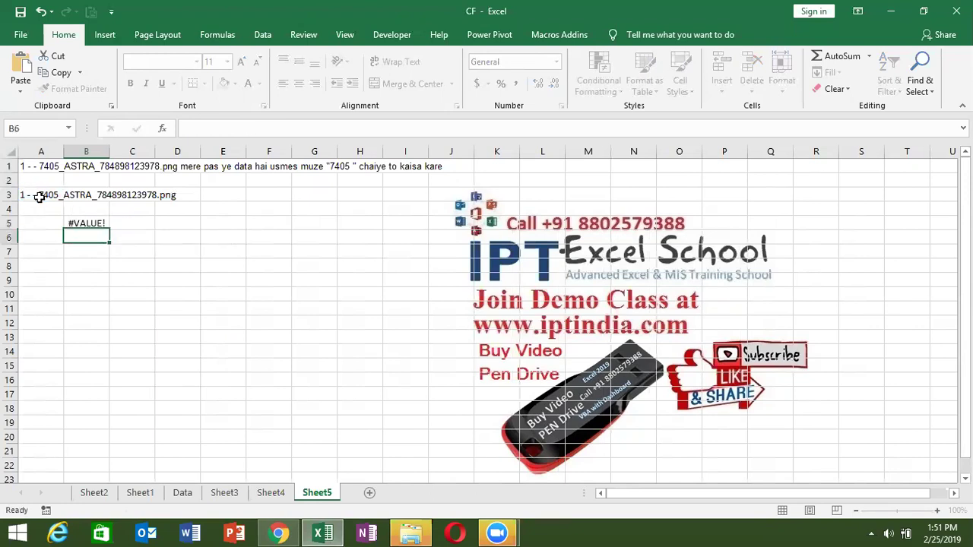
key(Up)
Fix B5's search text so =FIND("- -",A3,1) returns 3
click(233, 129)
click(234, 129)
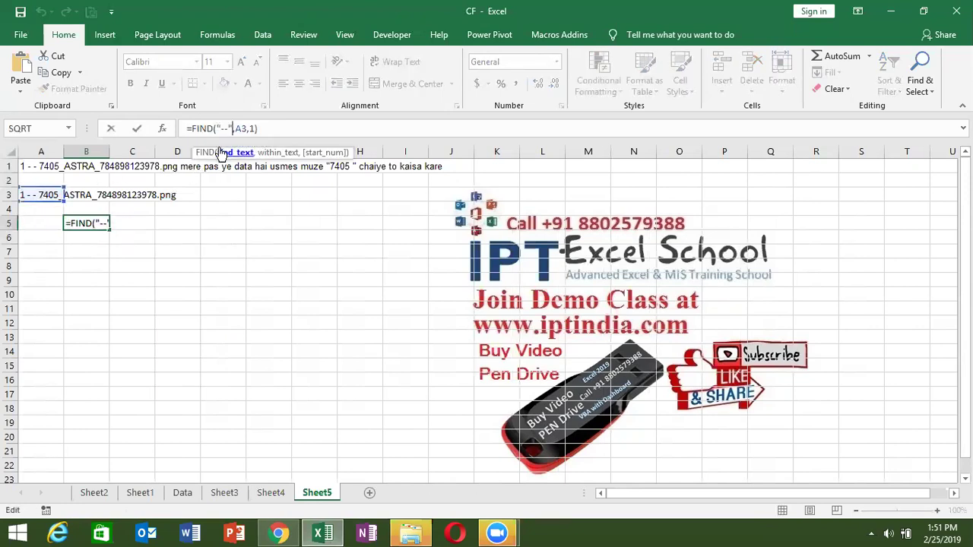
click(223, 129)
key(ctrl+Return)
key(Return)
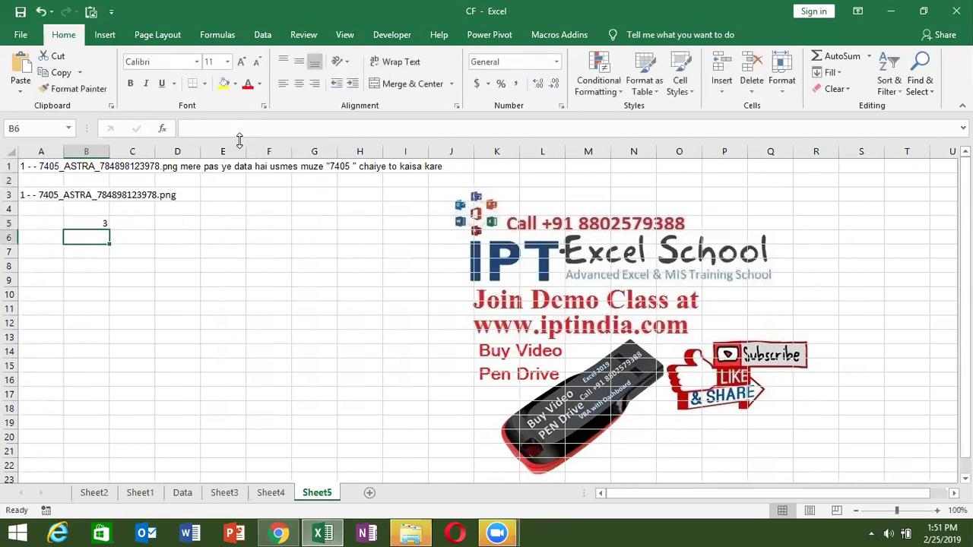
key(Up)
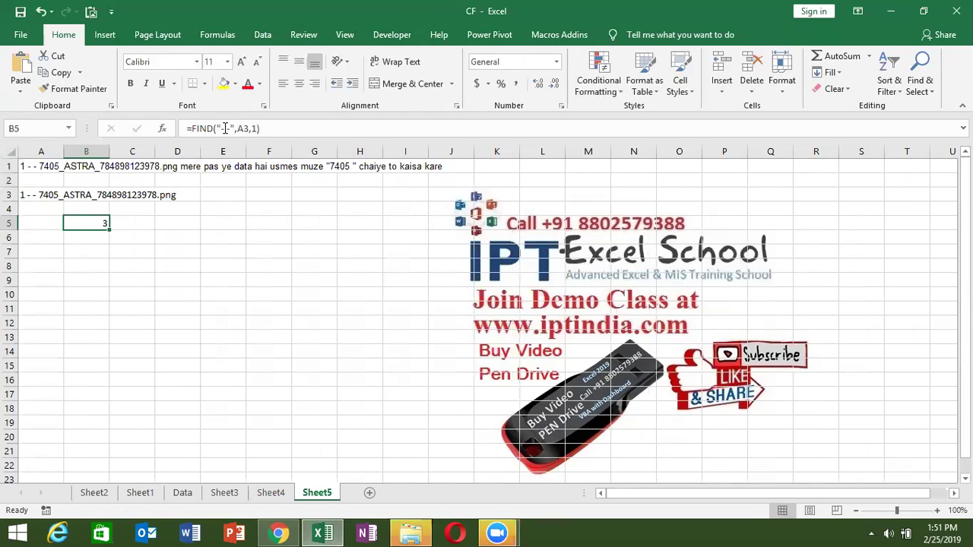
Change B5's search text to "- " in the FIND formula
click(227, 128)
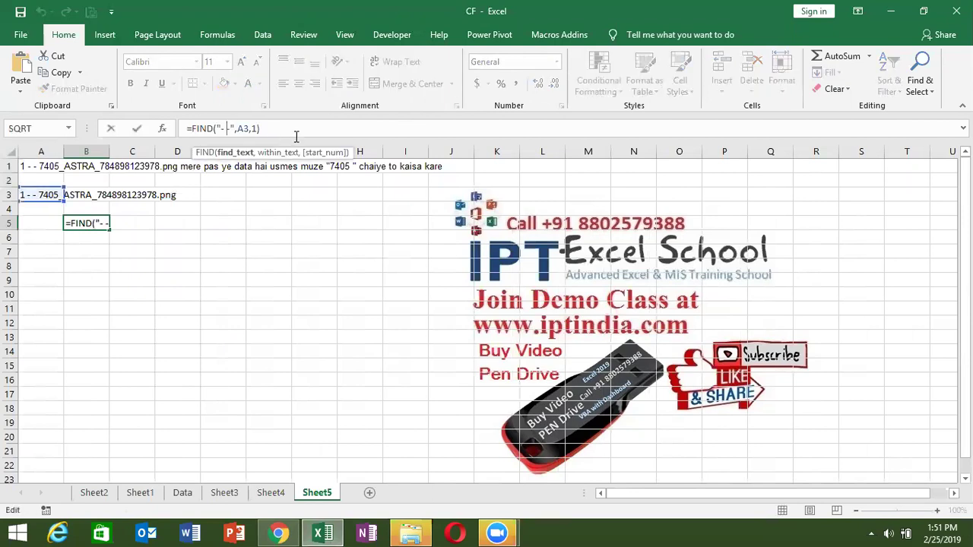
key(BackSpace)
key(BackSpace)
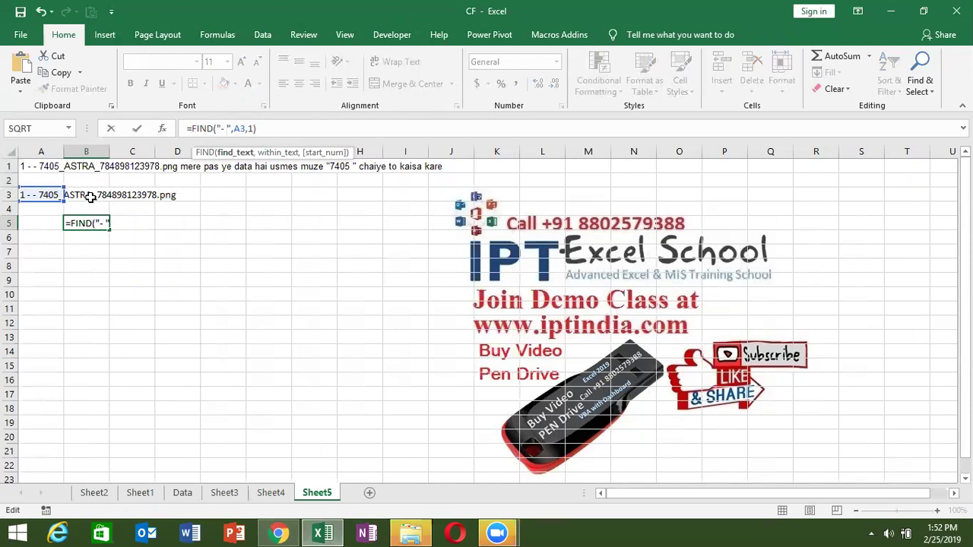
key(Return)
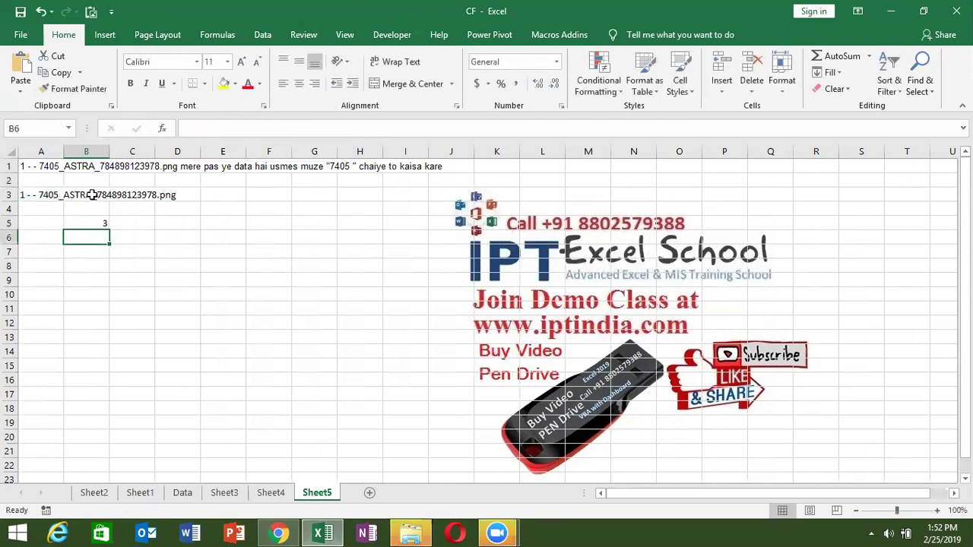
click(92, 221)
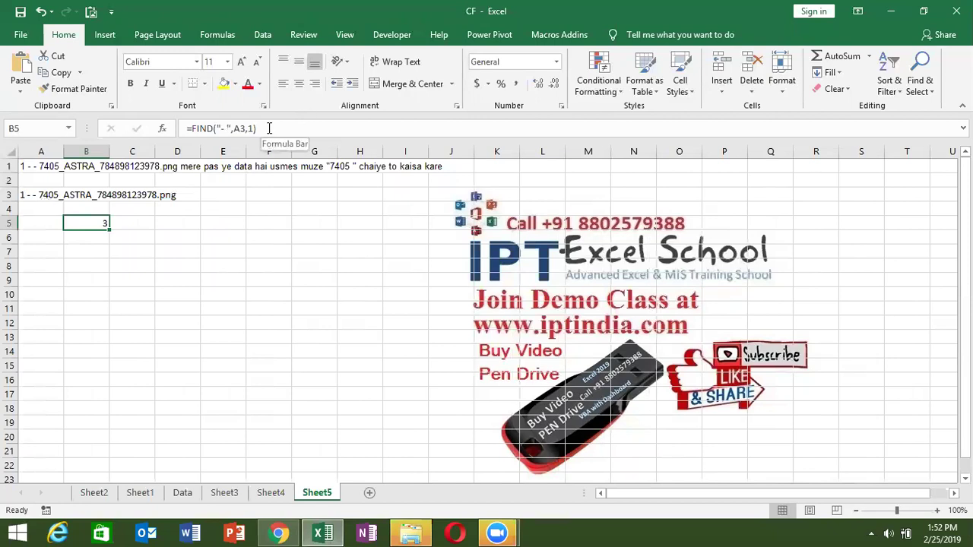
Add 3 to B5's FIND result so it returns 6
click(269, 128)
text(+3)
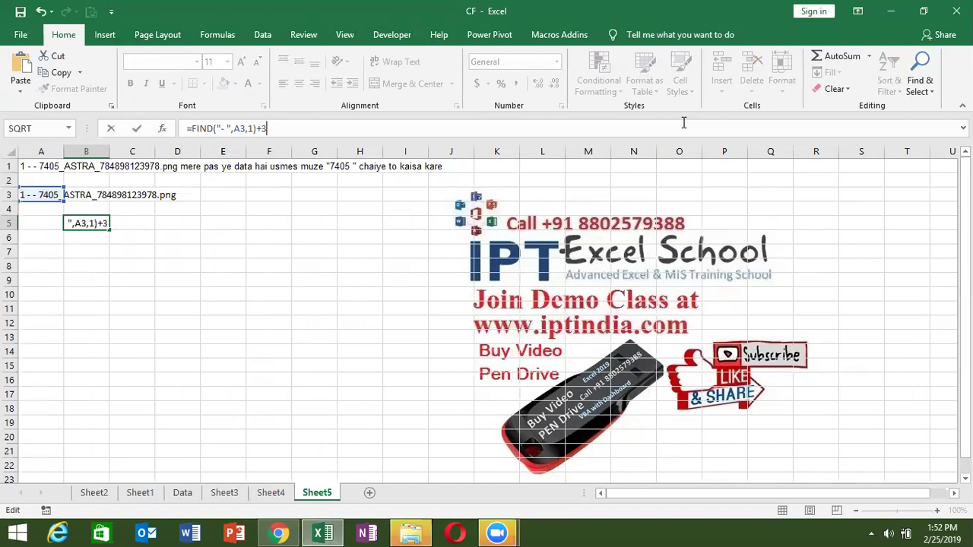
key(Return)
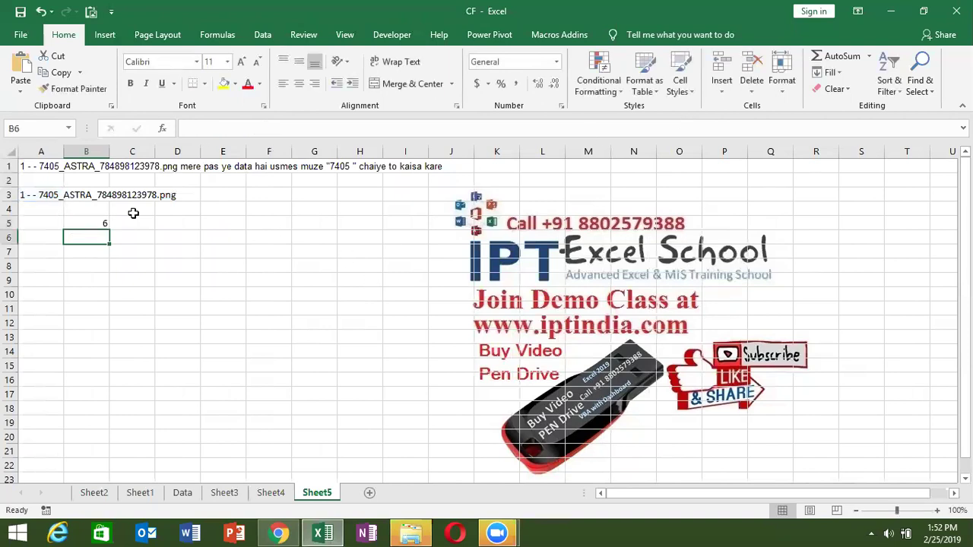
click(59, 213)
drag(68, 218, 102, 220)
Enter =MID(A3,B5,4) in C5, which returns 740
click(135, 221)
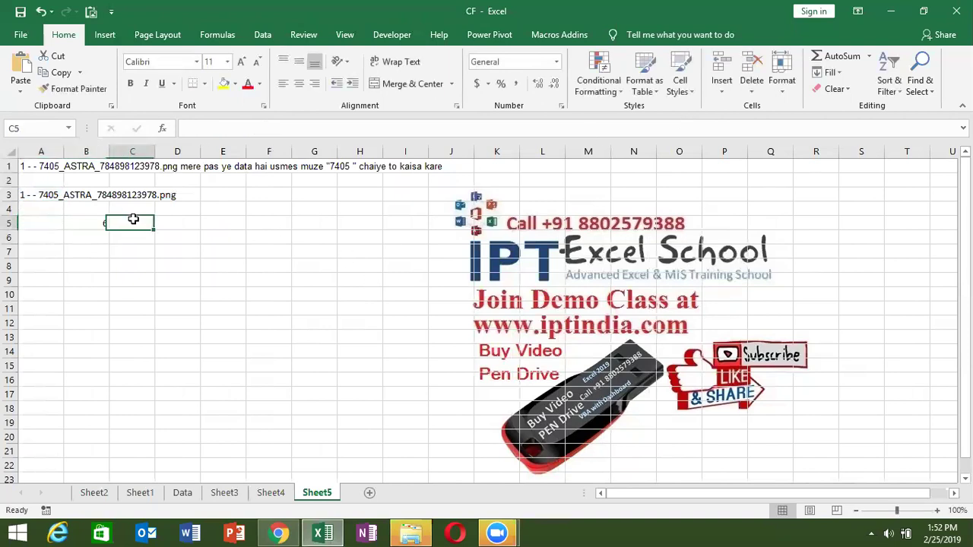
text(=)
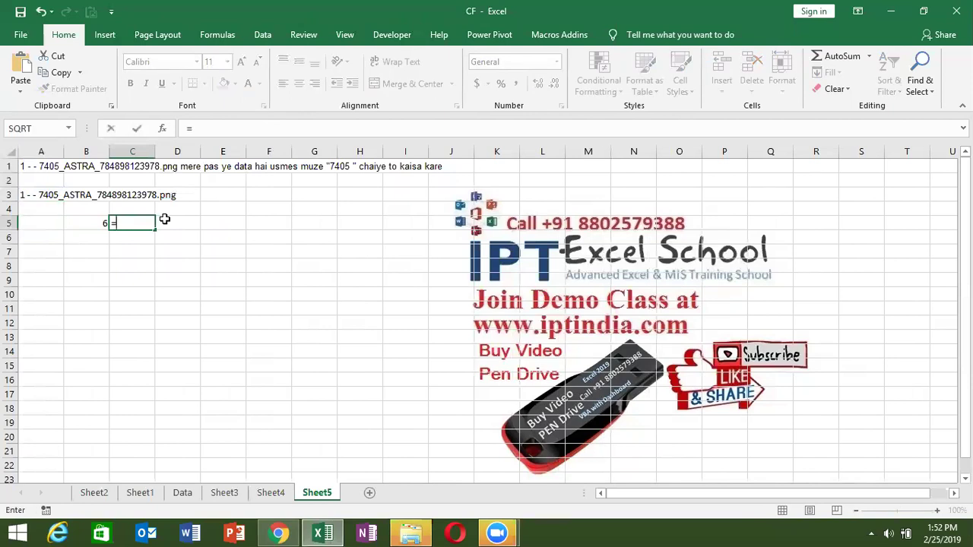
text(mid)
key(Tab)
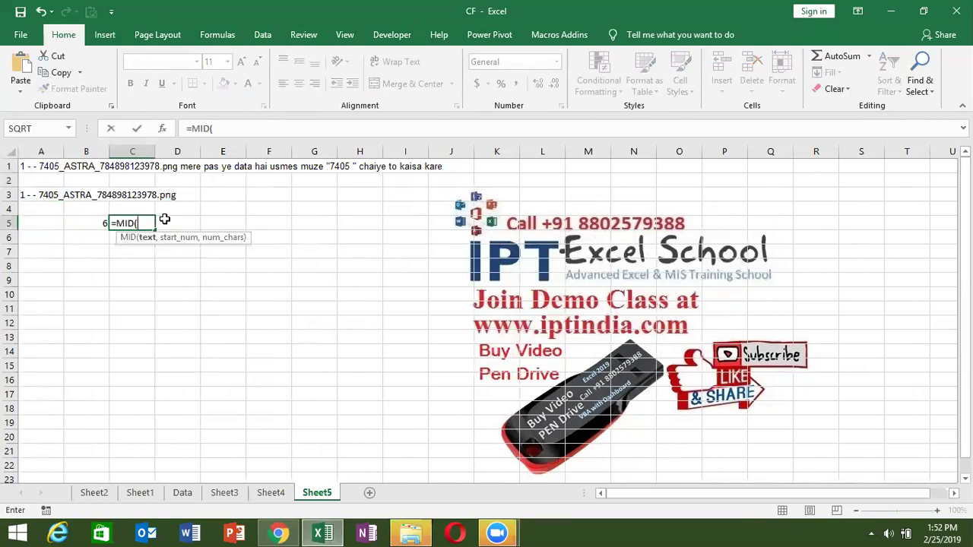
click(49, 192)
text(,)
click(72, 220)
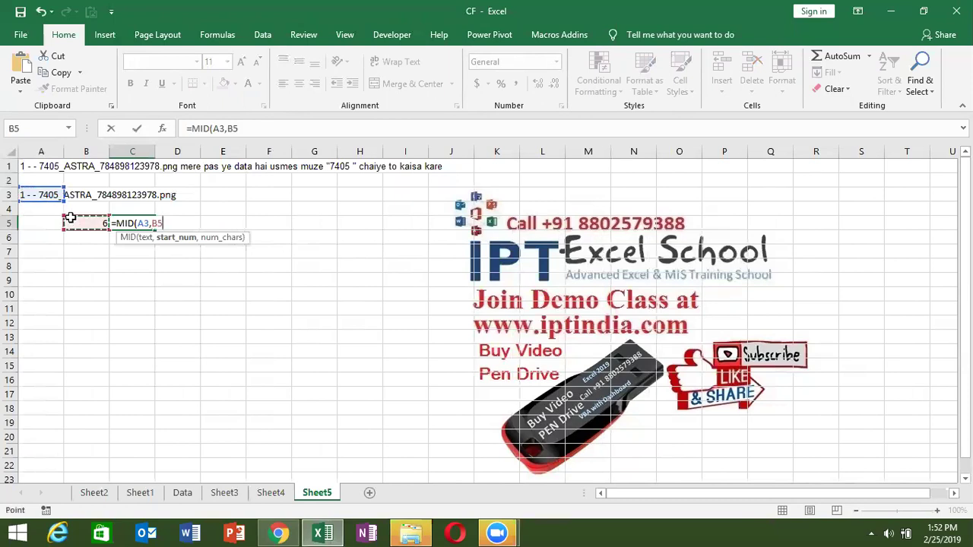
text(,4)
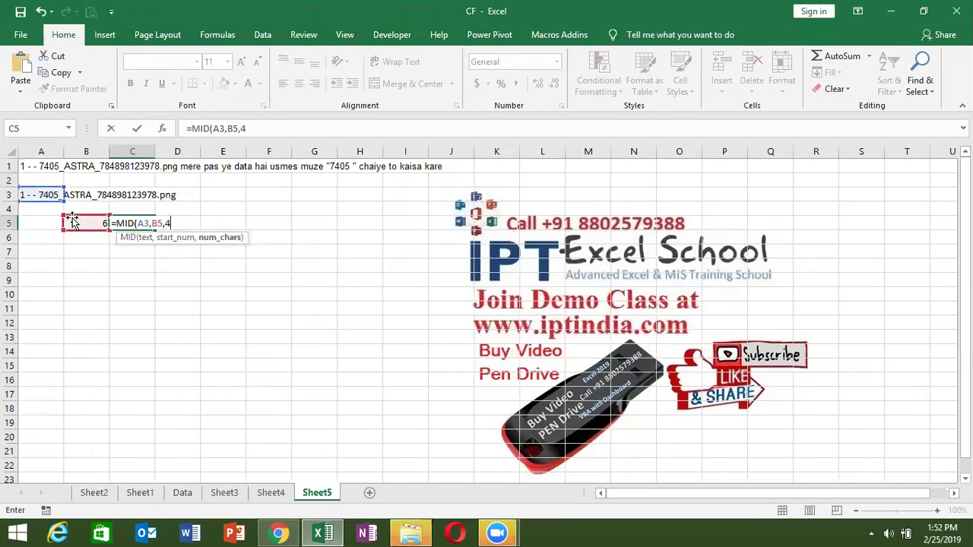
key(Return)
key(Up)
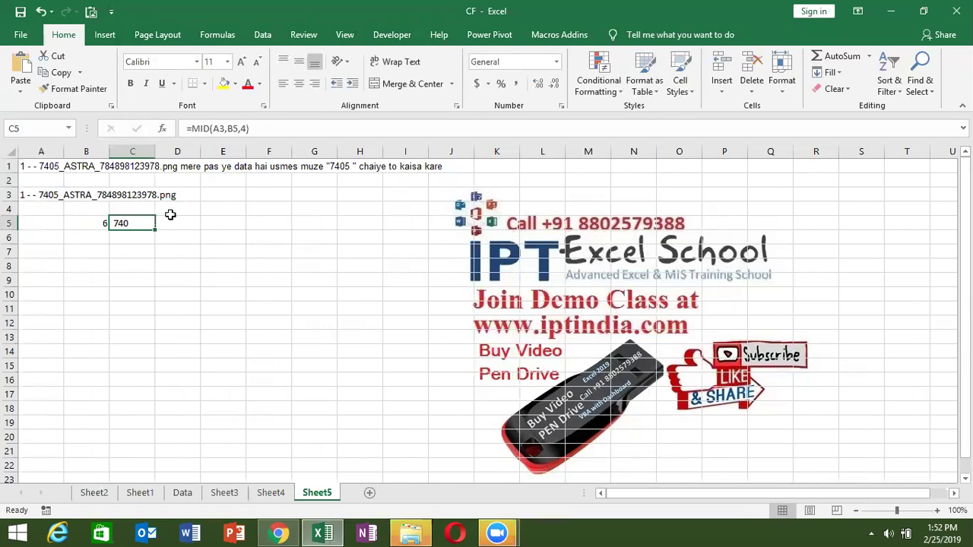
key(Left)
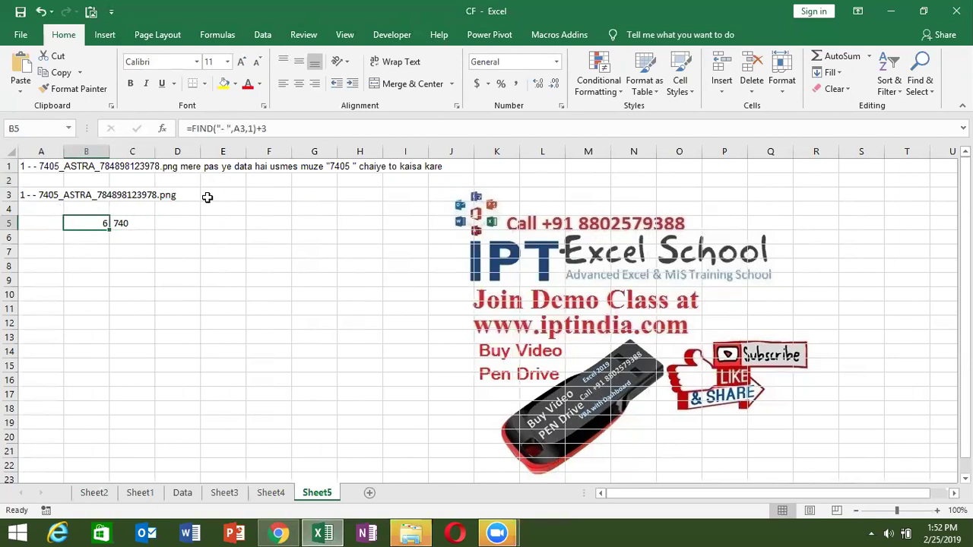
key(shift+Right)
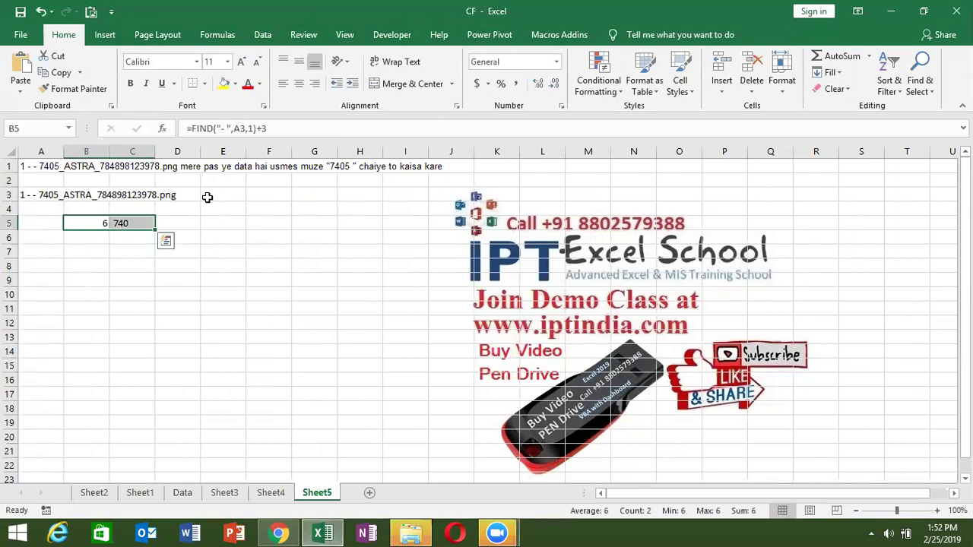
key(Delete)
key(shift+Left)
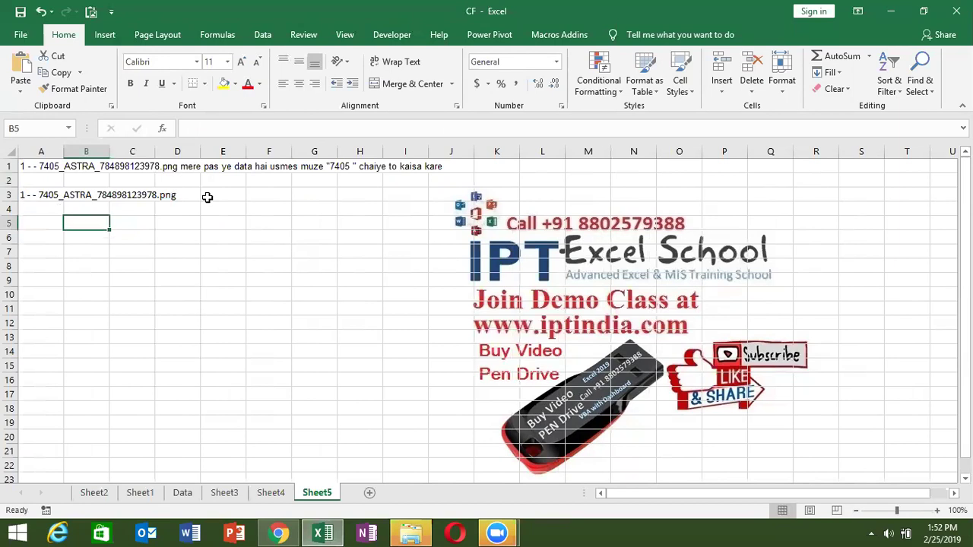
key(Left)
key(Up)
key(Up)
key(Down)
text(=)
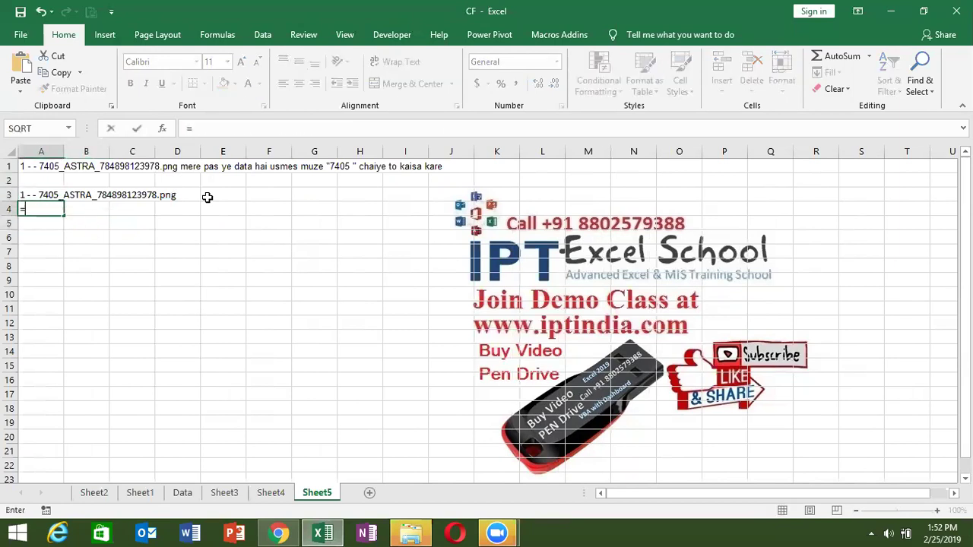
text(tri)
key(Tab)
key(Up)
text())
key(Return)
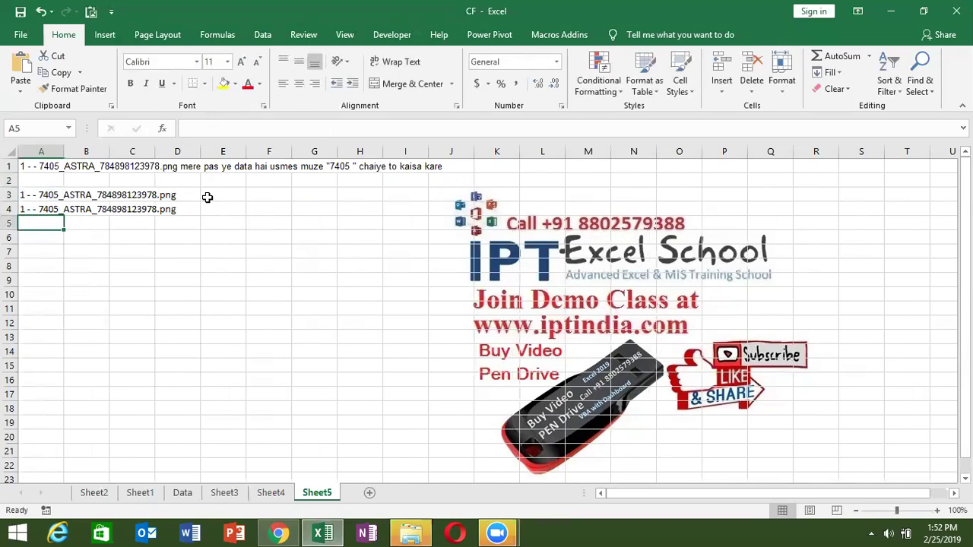
key(Up)
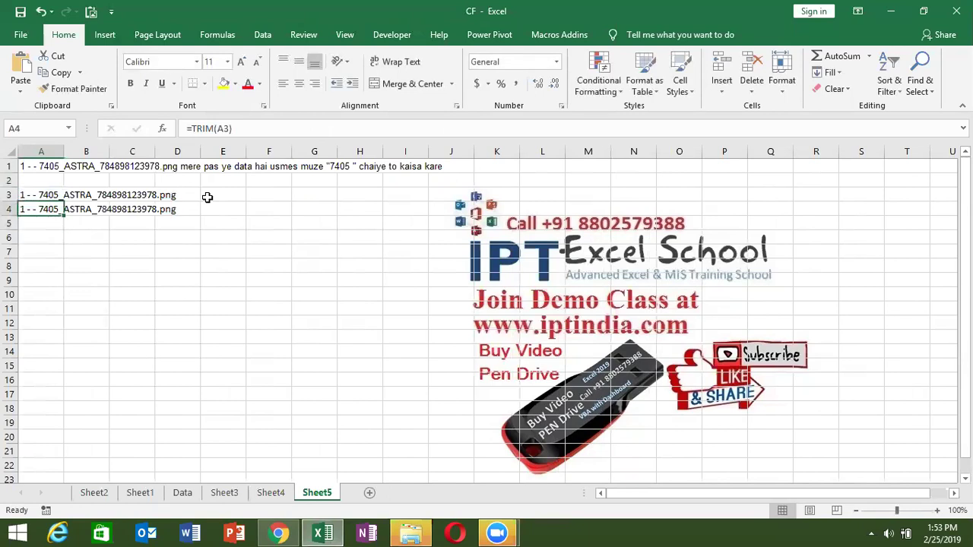
key(ctrl+z)
key(ctrl+z)
key(ctrl+z)
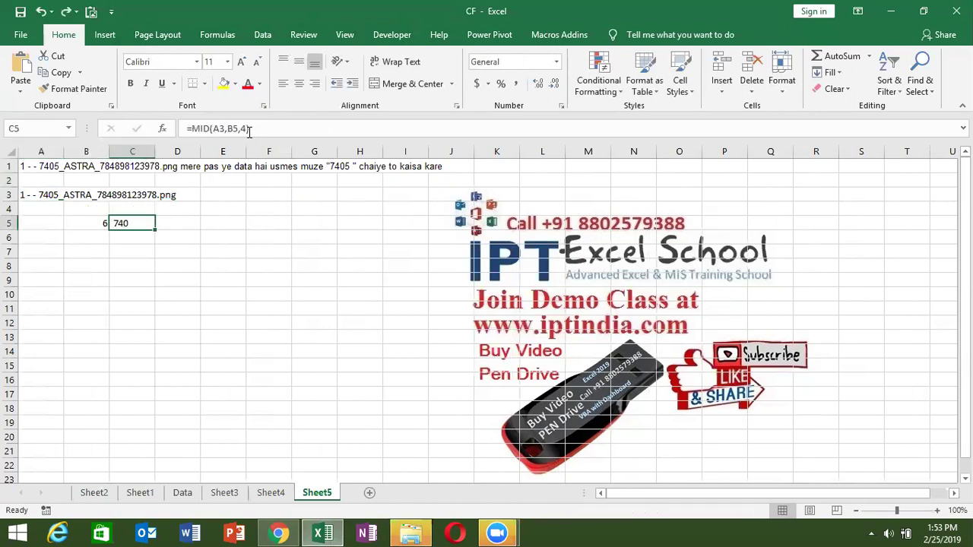
Change C5's start argument to B5+1 so =MID(A3,B5+1,4) returns 7405
click(247, 129)
key(Left)
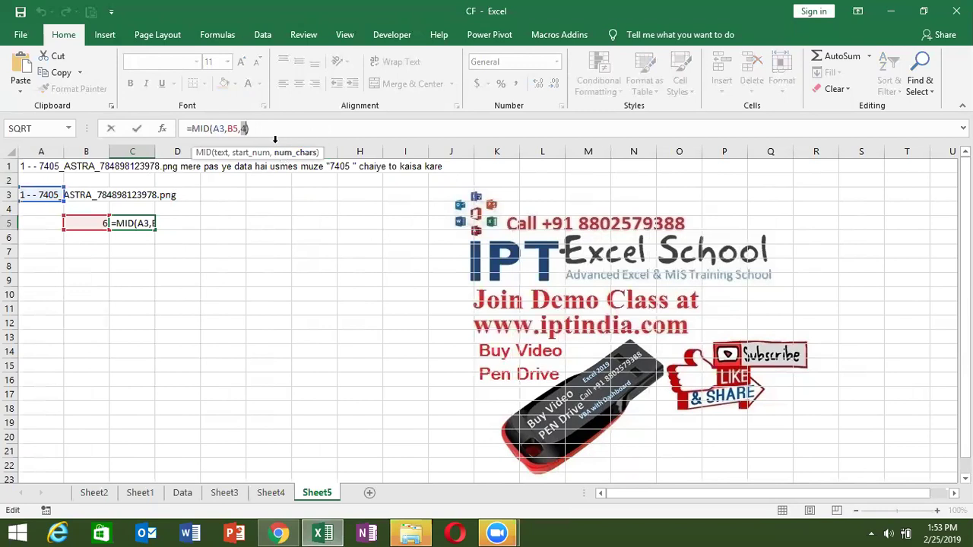
key(Left)
text(+1)
key(Return)
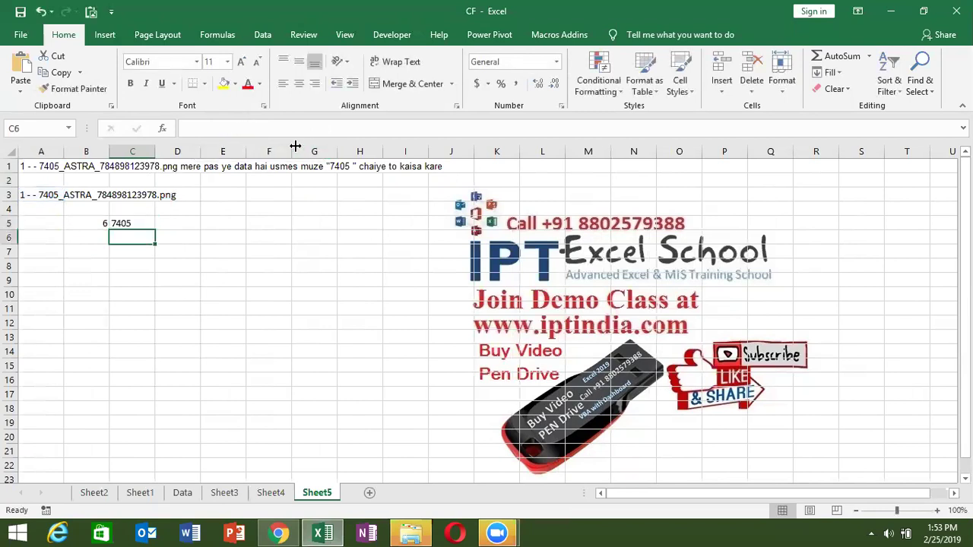
key(Up)
key(Left)
key(Left)
key(Up)
key(Up)
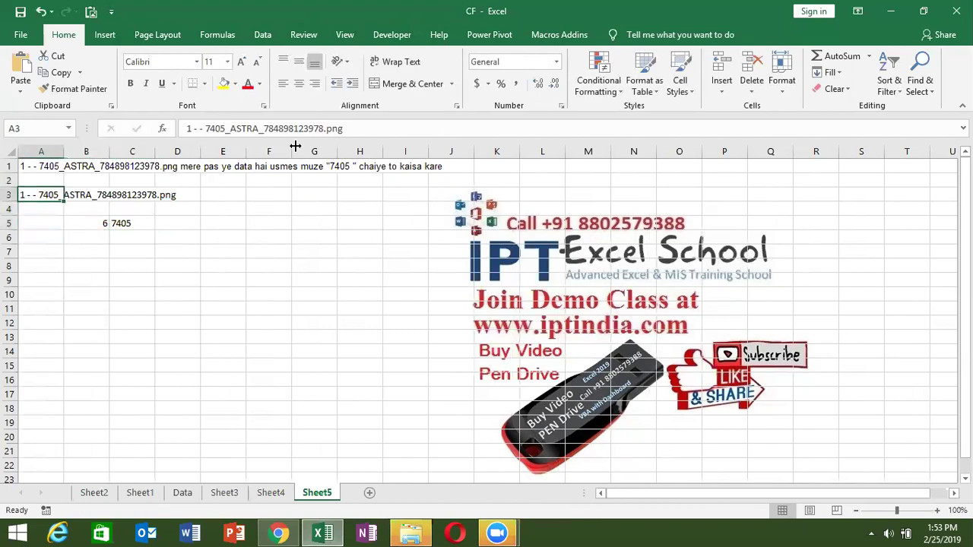
key(Down)
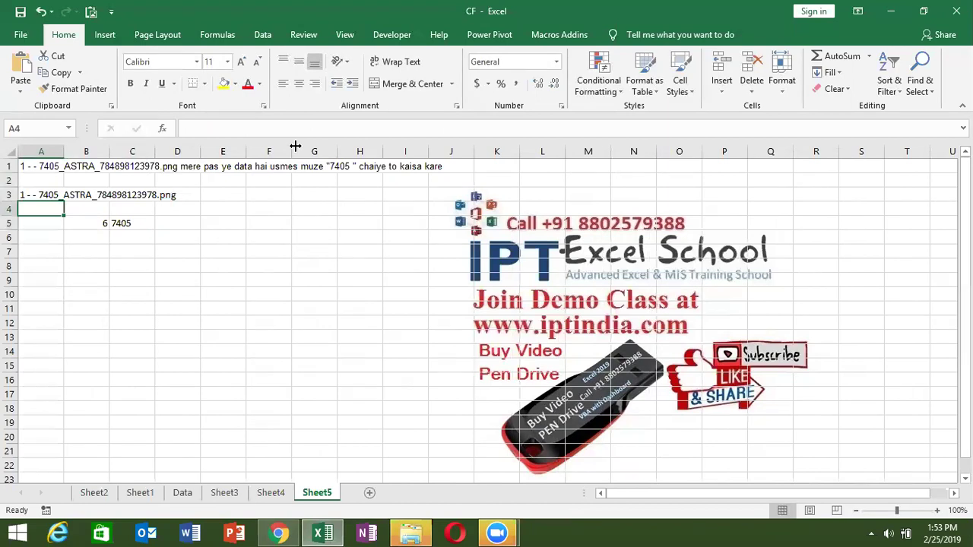
Enter =SUBSTITUTE(A3," ","") in A4 to get 1--7405_ASTRA_784898123978.png
text(=sub)
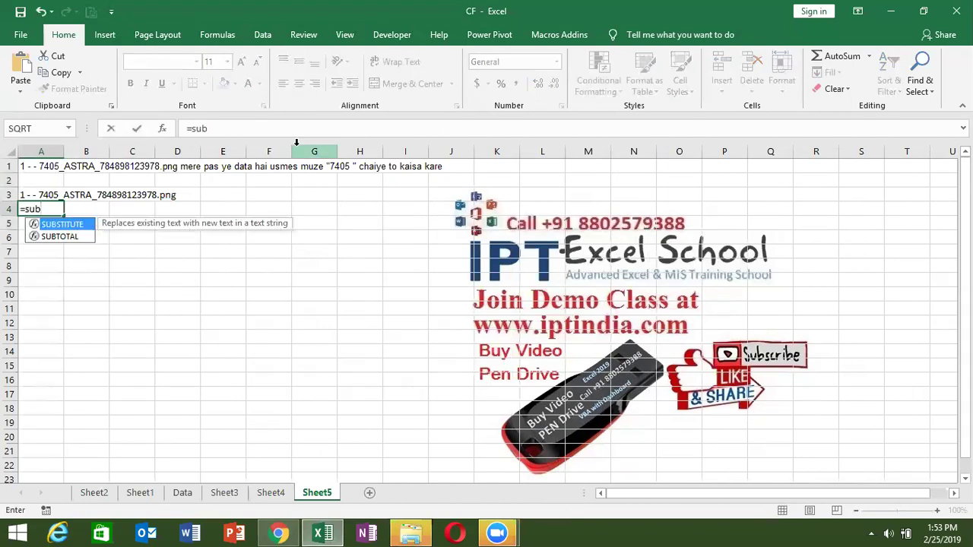
key(Tab)
key(Up)
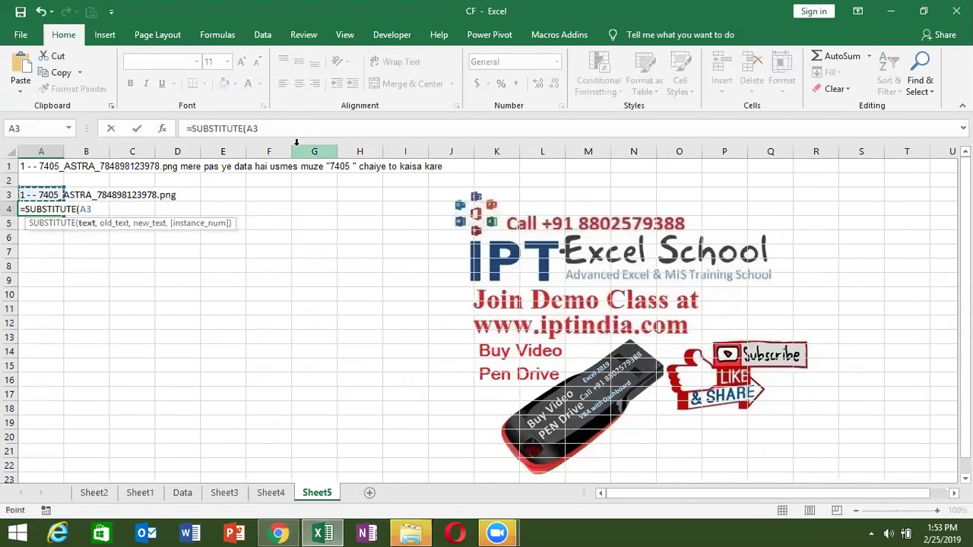
text(," ",""))
key(Return)
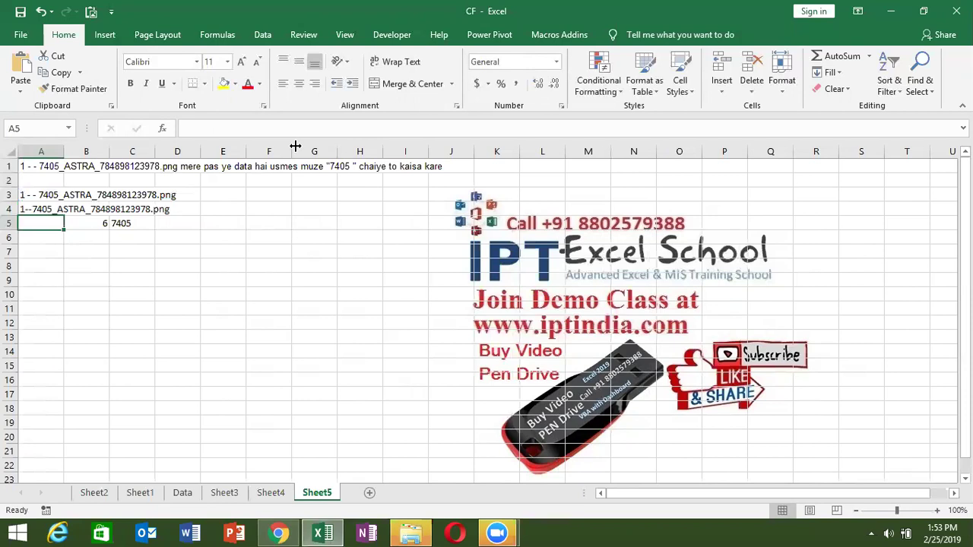
key(Down)
key(Down)
key(Right)
key(Up)
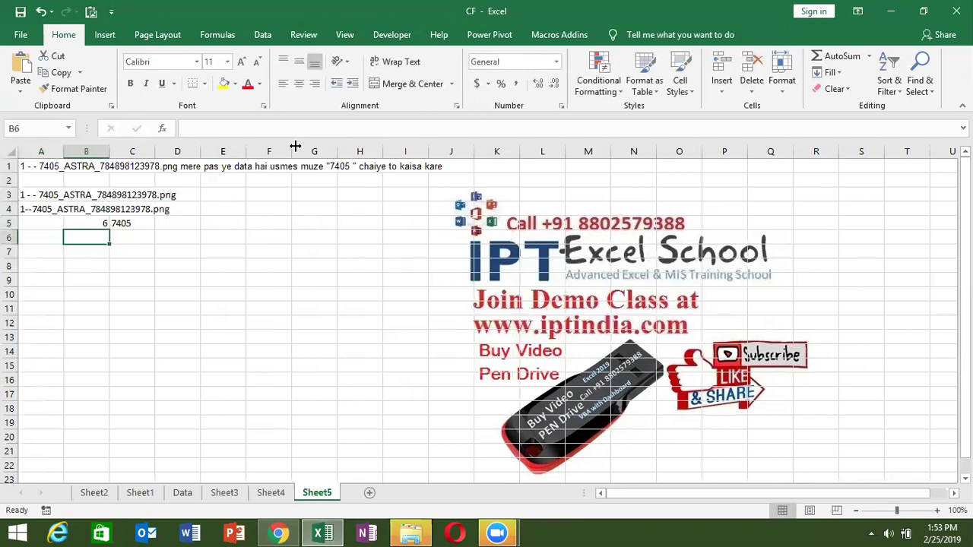
Enter =FIND("--",A4,1) in B6 to locate the double hyphen in the cleaned filename
text(=find)
key(Tab)
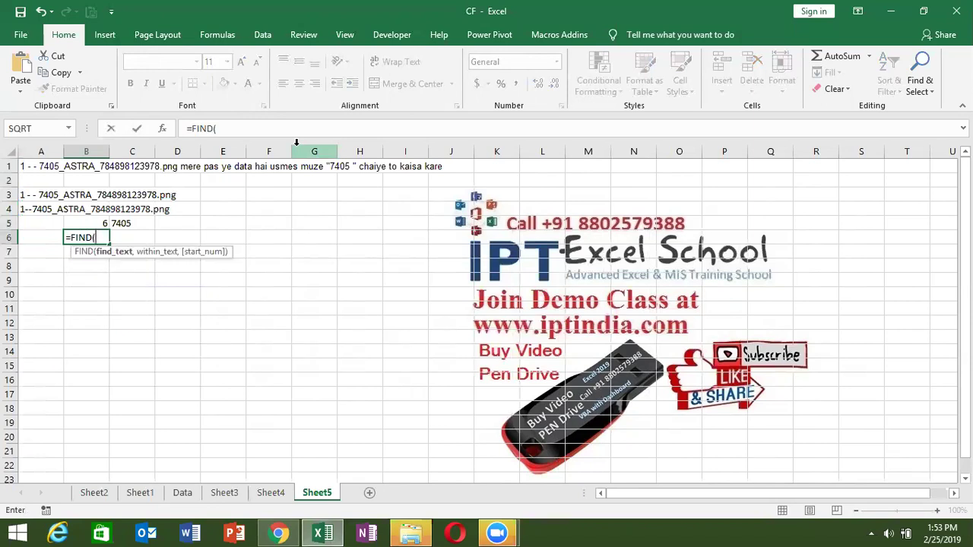
text("--)
text(",)
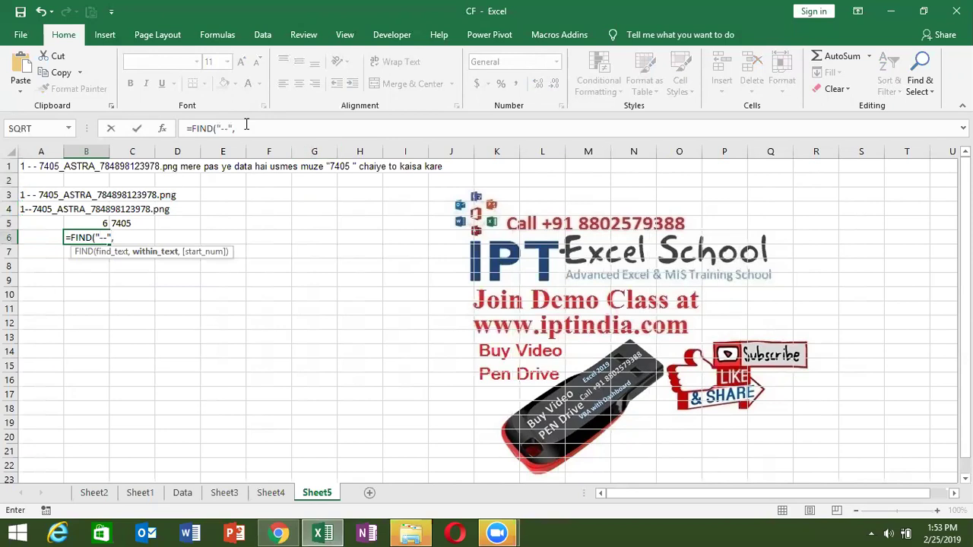
click(47, 211)
text(,1)
key(Return)
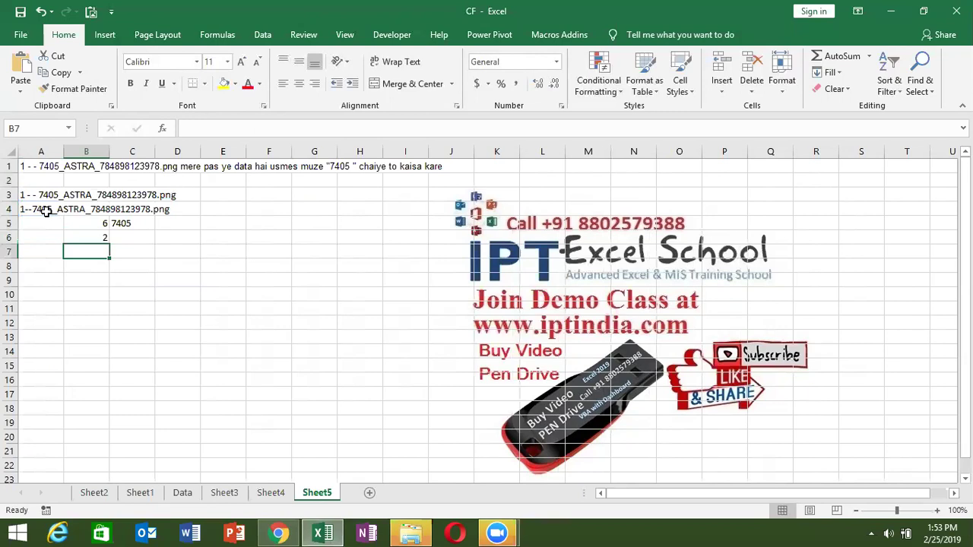
Add 2 to B6's FIND formula so it returns 4
click(103, 237)
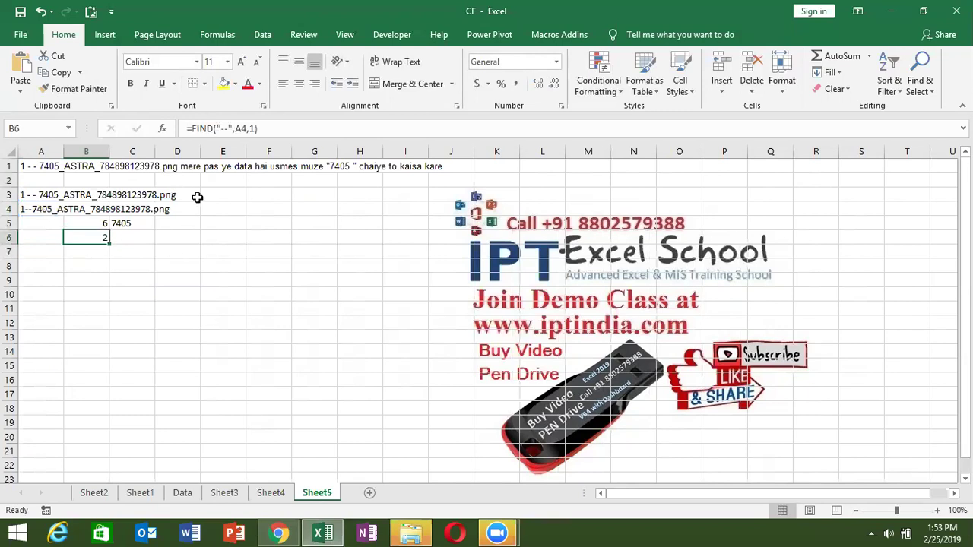
click(273, 129)
text(+2)
key(Return)
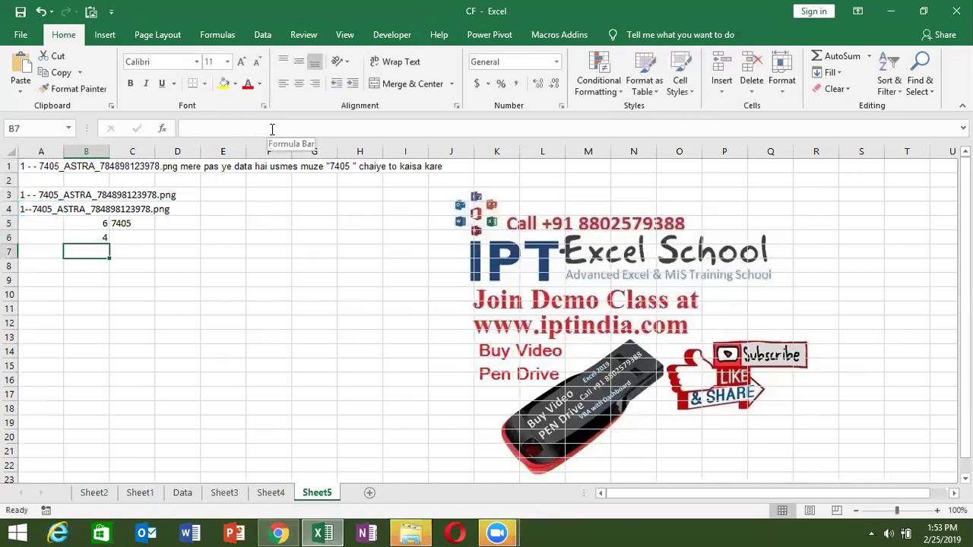
Start a MID formula in C6
key(Up)
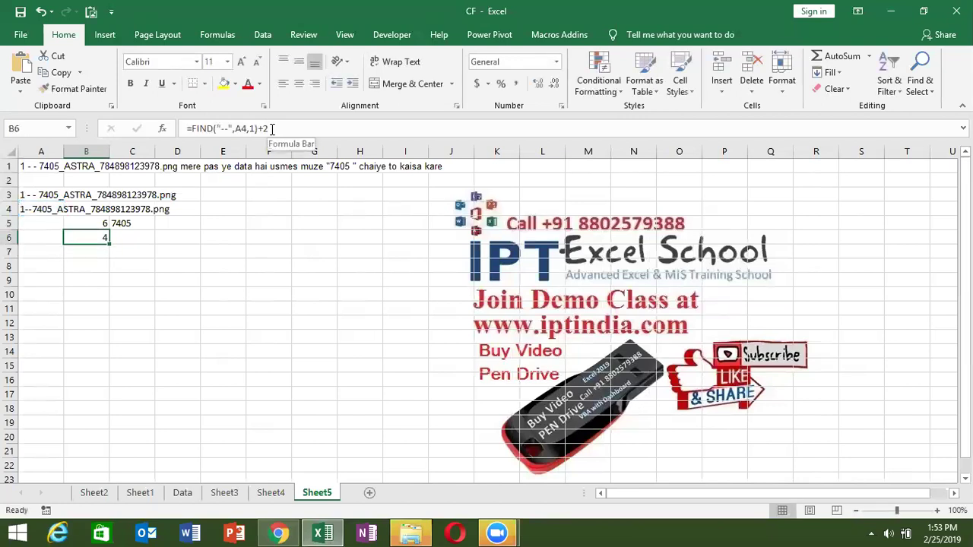
key(Right)
text(=mid)
key(Tab)
Complete C6 as =MID(A4,B6+1,4)
click(44, 209)
text(,)
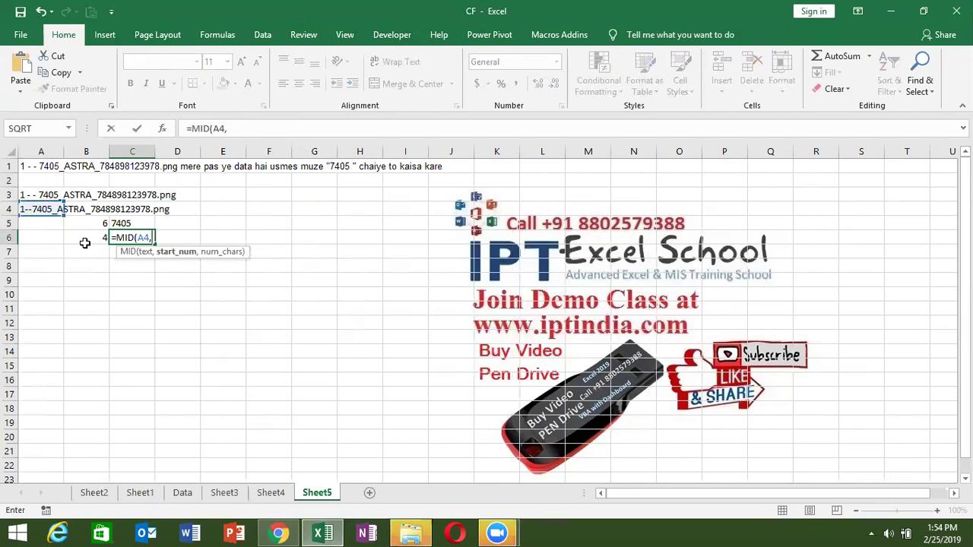
click(84, 239)
text(+1,4))
key(Return)
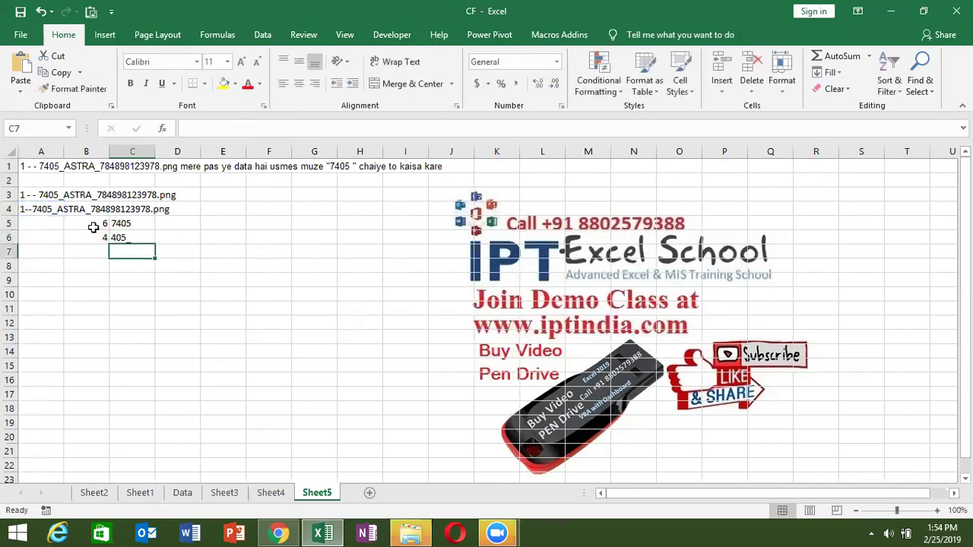
key(Up)
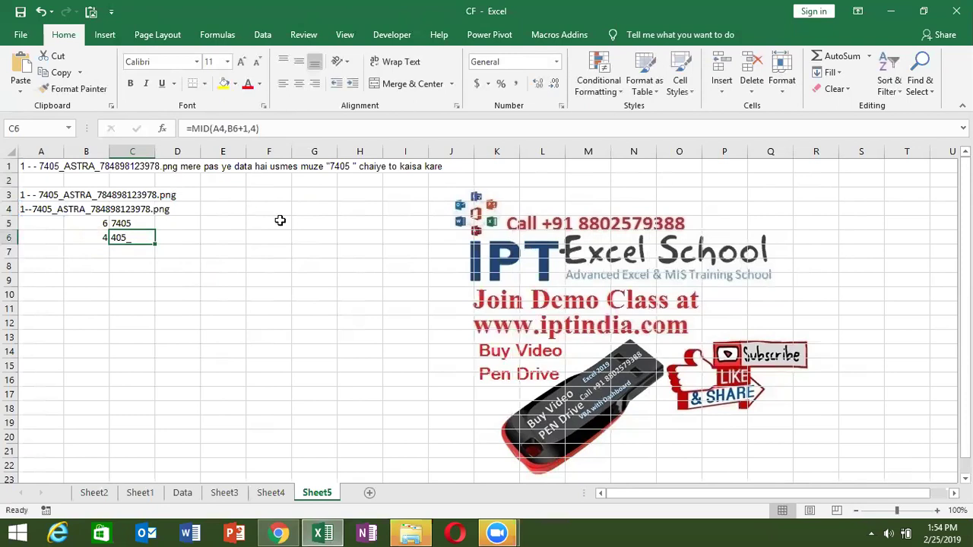
Remove the +1 so C6 reads =MID(A4,B6,4) and shows 7405
click(252, 128)
key(BackSpace)
key(BackSpace)
key(Return)
key(Up)
Minimize Excel, view the DVD pen-drive promo picture in Photos, then close it back to the desktop
key(super+d)
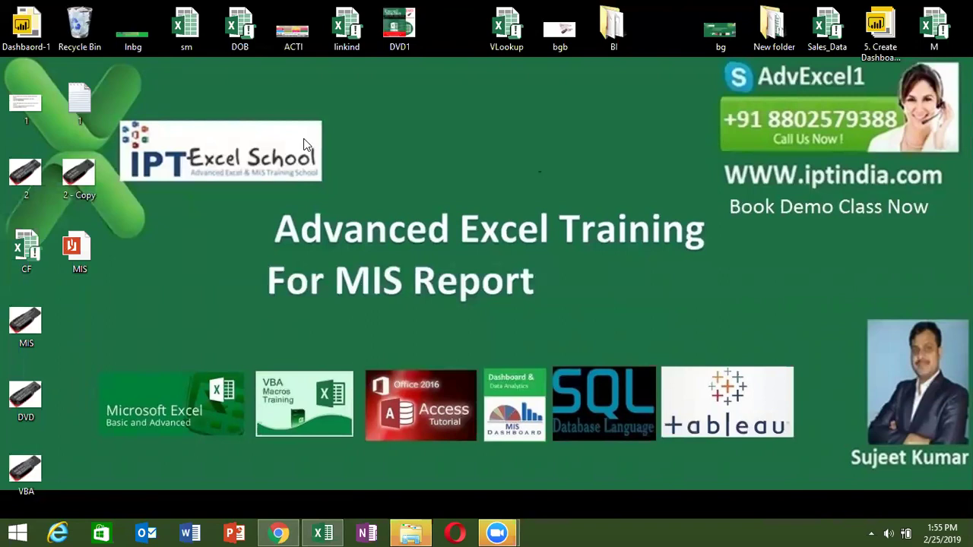
double_click(27, 405)
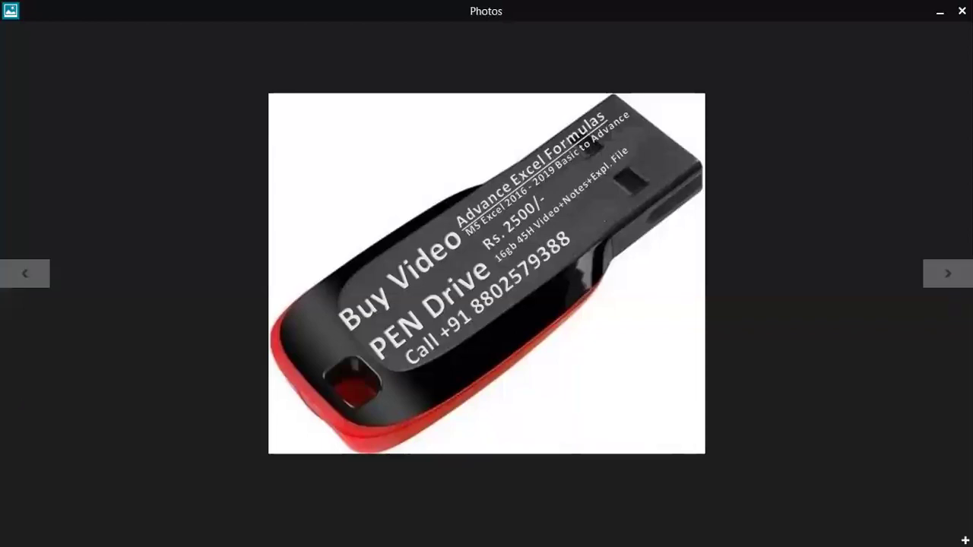
click(962, 11)
click(711, 160)
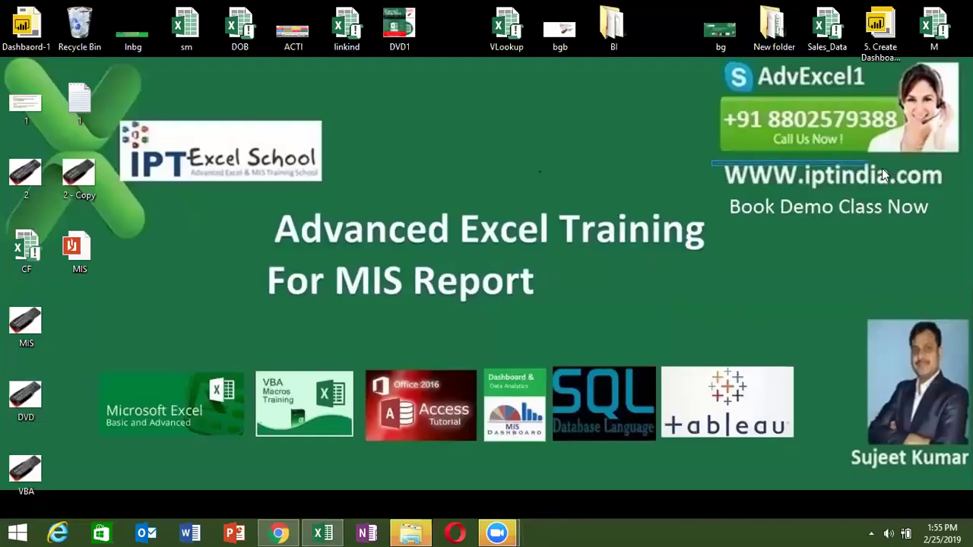